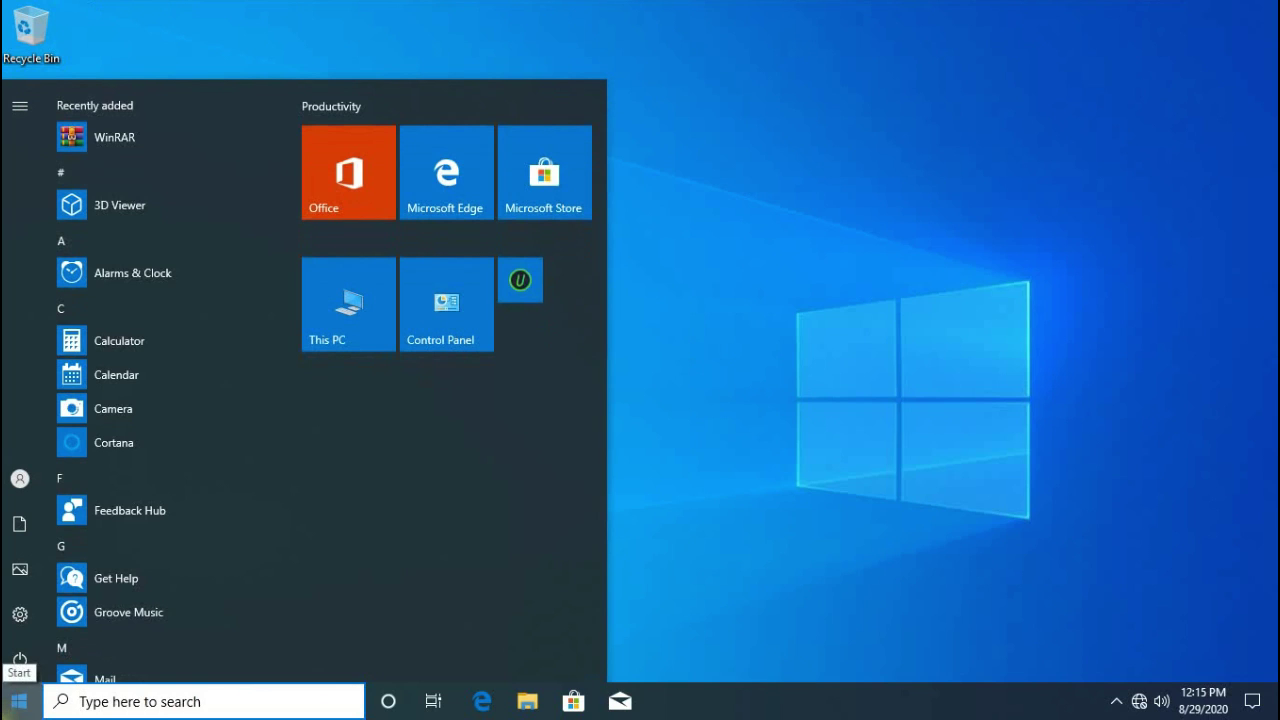
Search Windows for "settings", open the Settings app and go to its Apps & features page.
text(et)
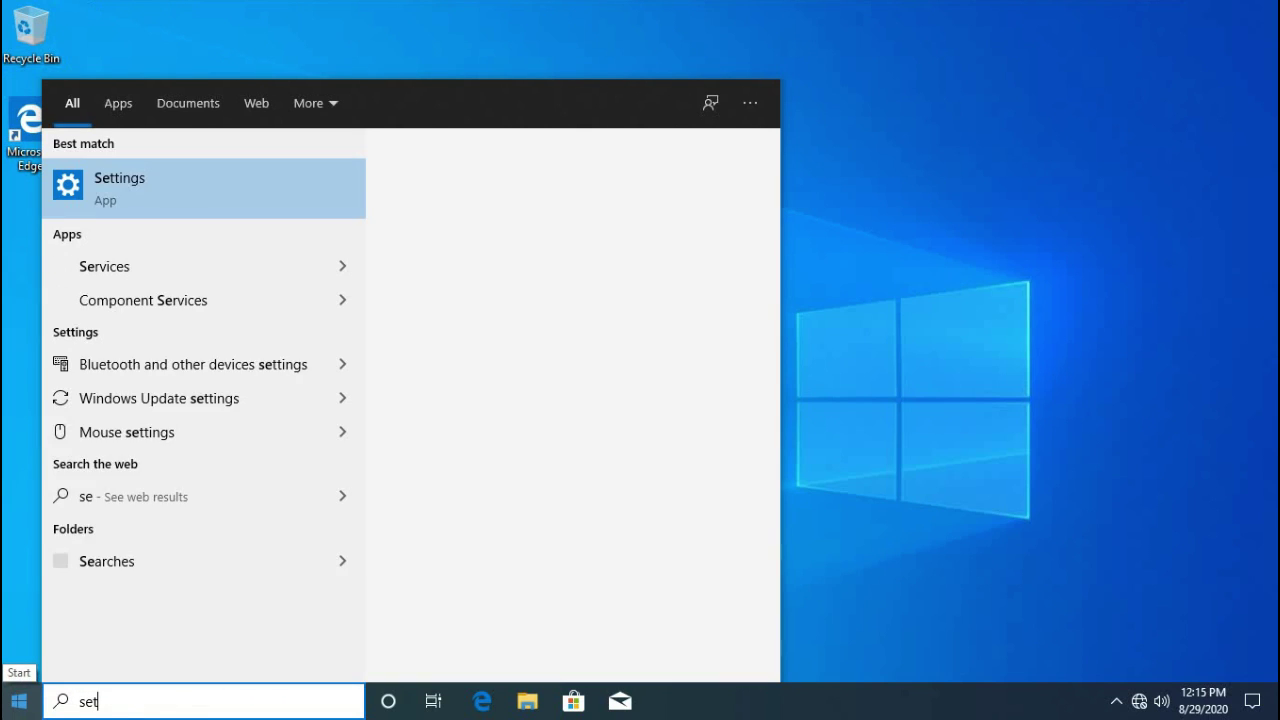
text(tin)
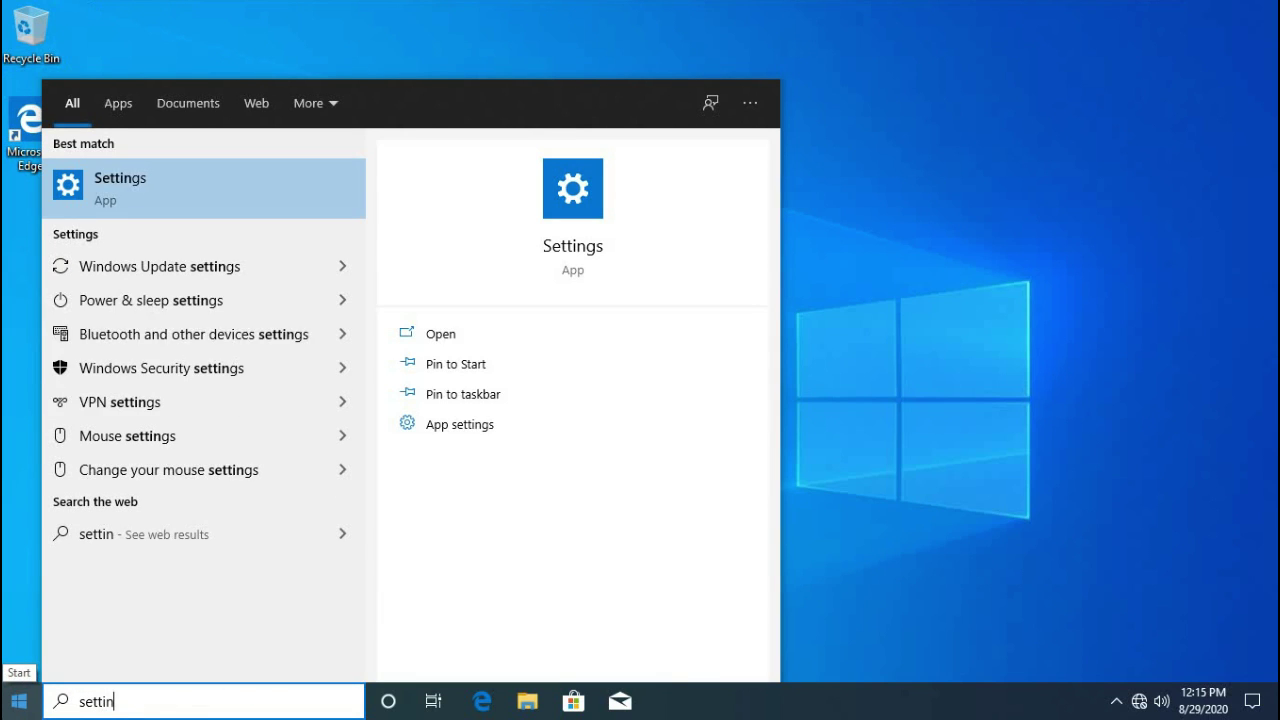
text(gs)
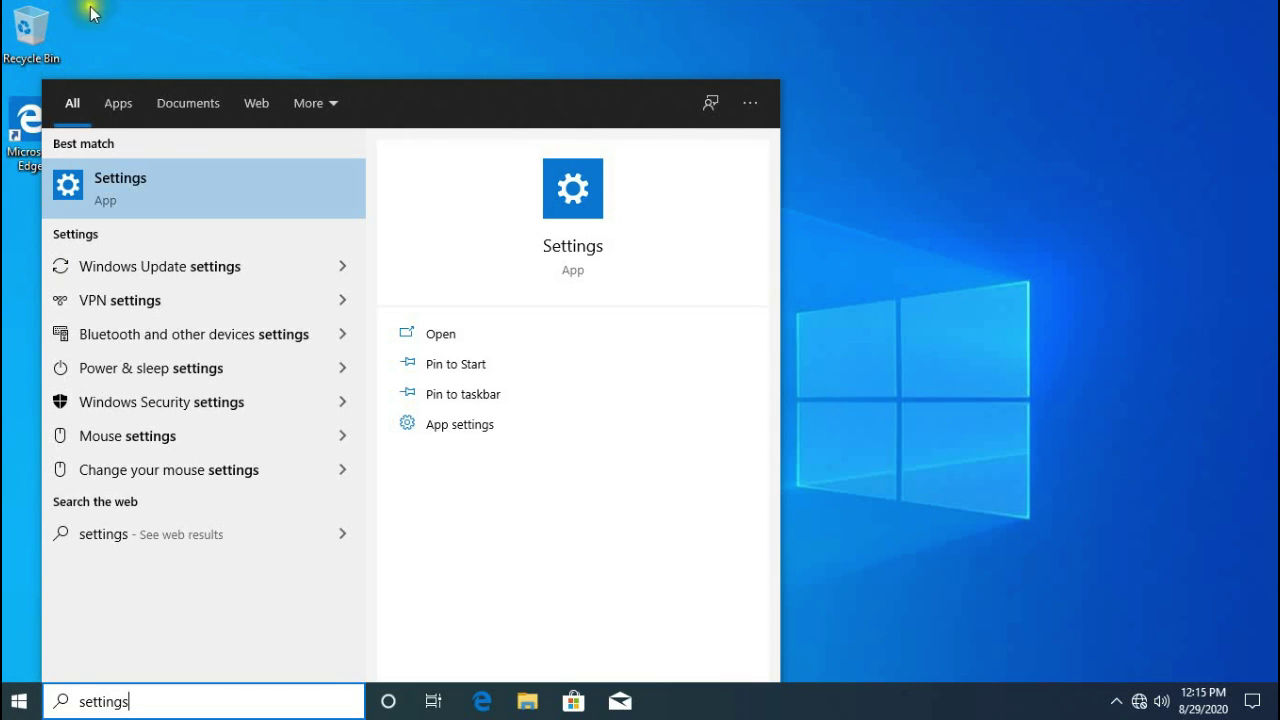
click(125, 190)
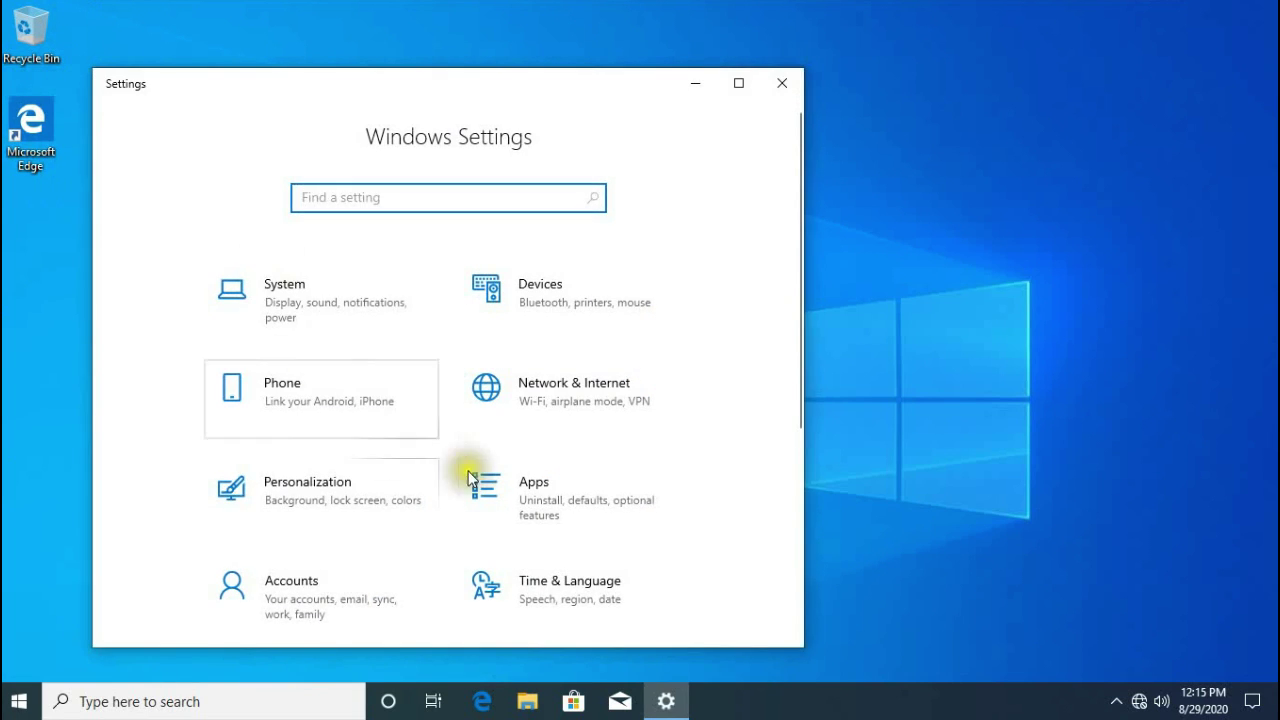
click(556, 503)
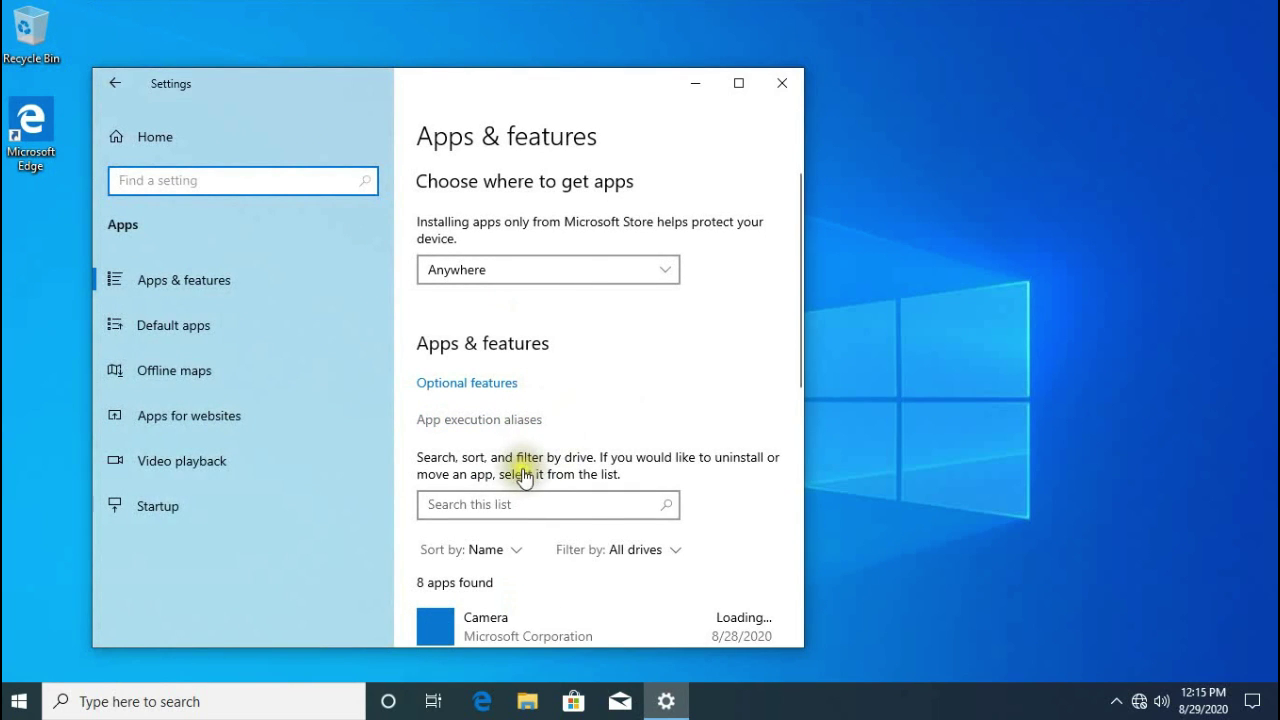
Check whether Camera, Cortana, Feedback Hub and Get Help offer an uninstall option in the installed apps list, and close Settings.
scroll(769, 537, down, 2)
scroll(763, 522, down, 1)
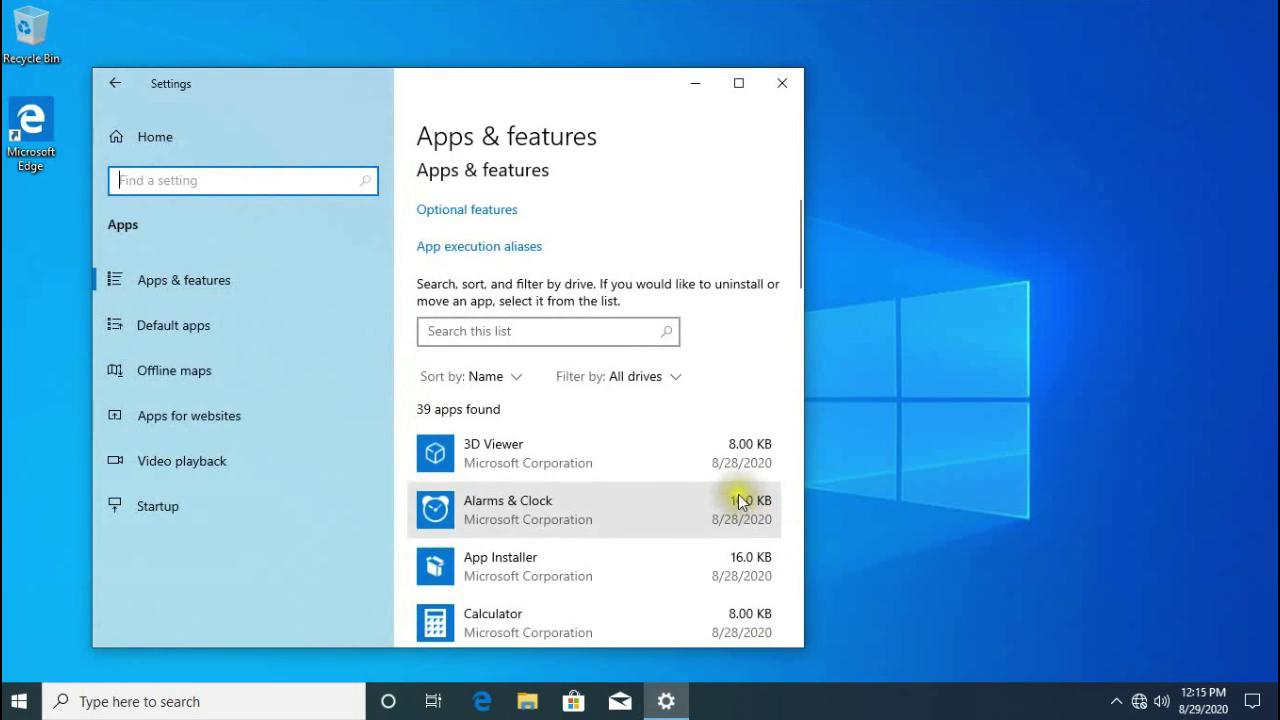
scroll(727, 495, down, 4)
scroll(690, 420, down, 1)
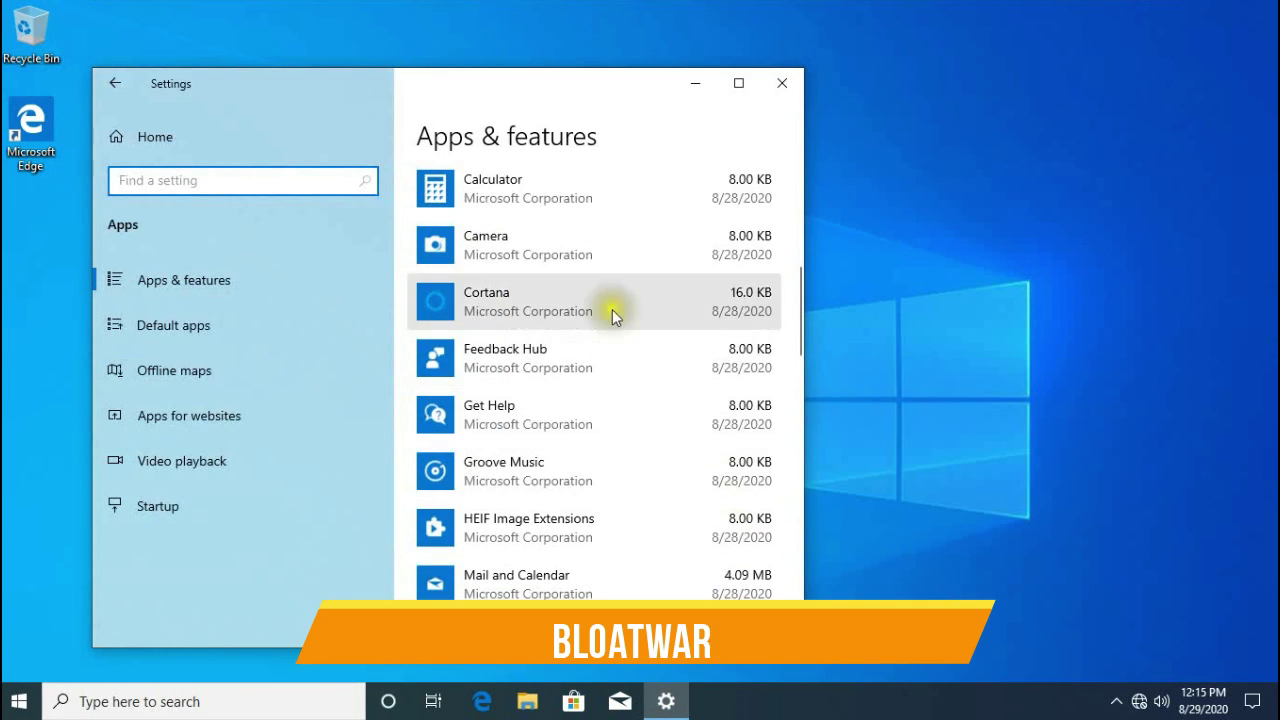
click(546, 250)
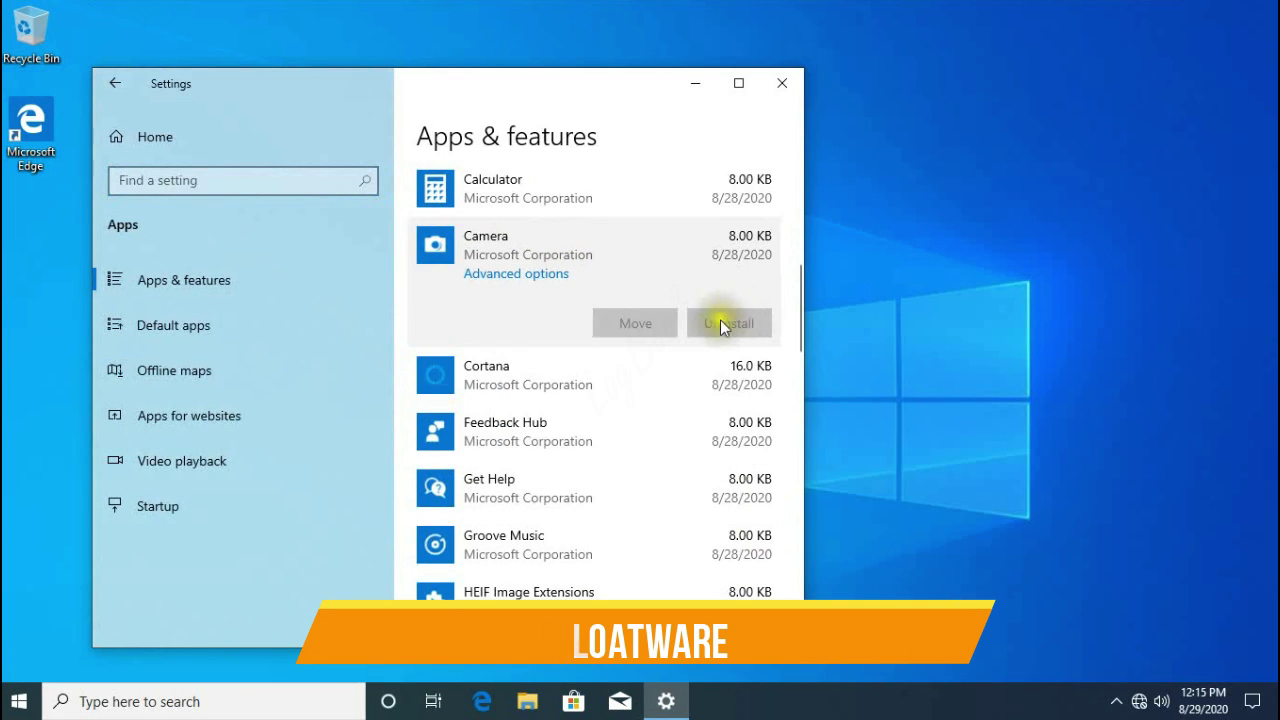
click(660, 375)
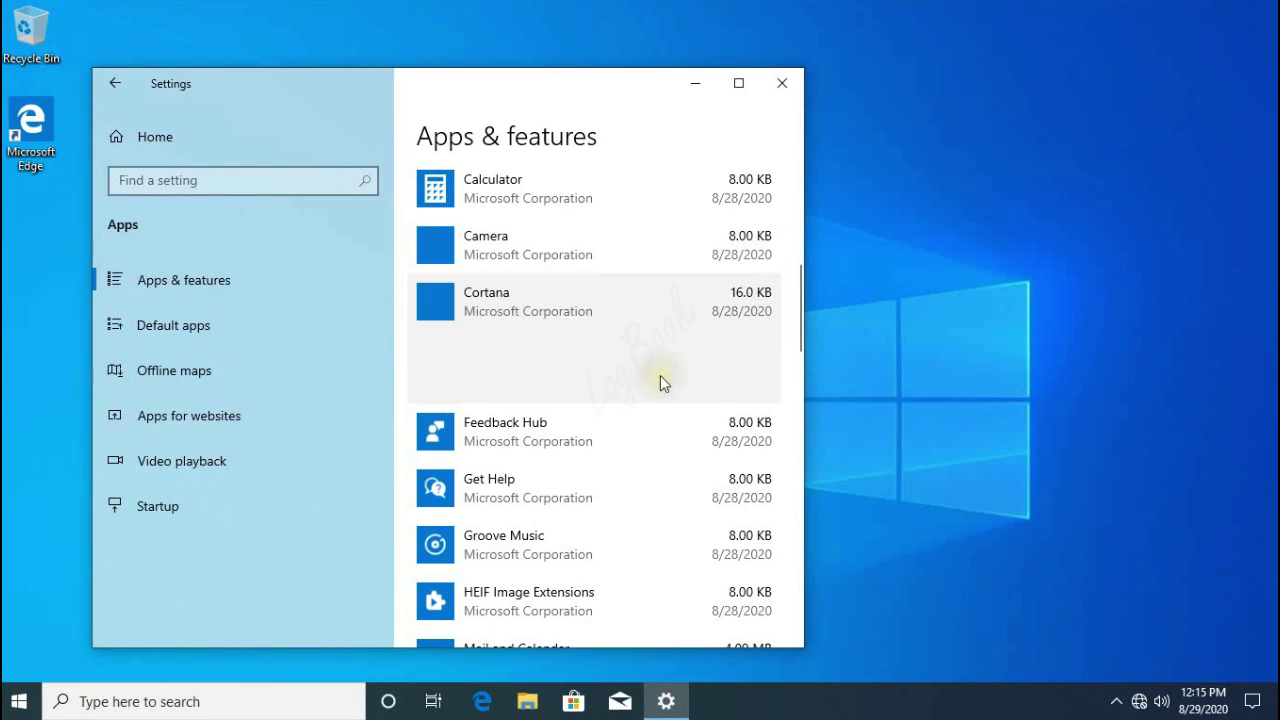
click(712, 436)
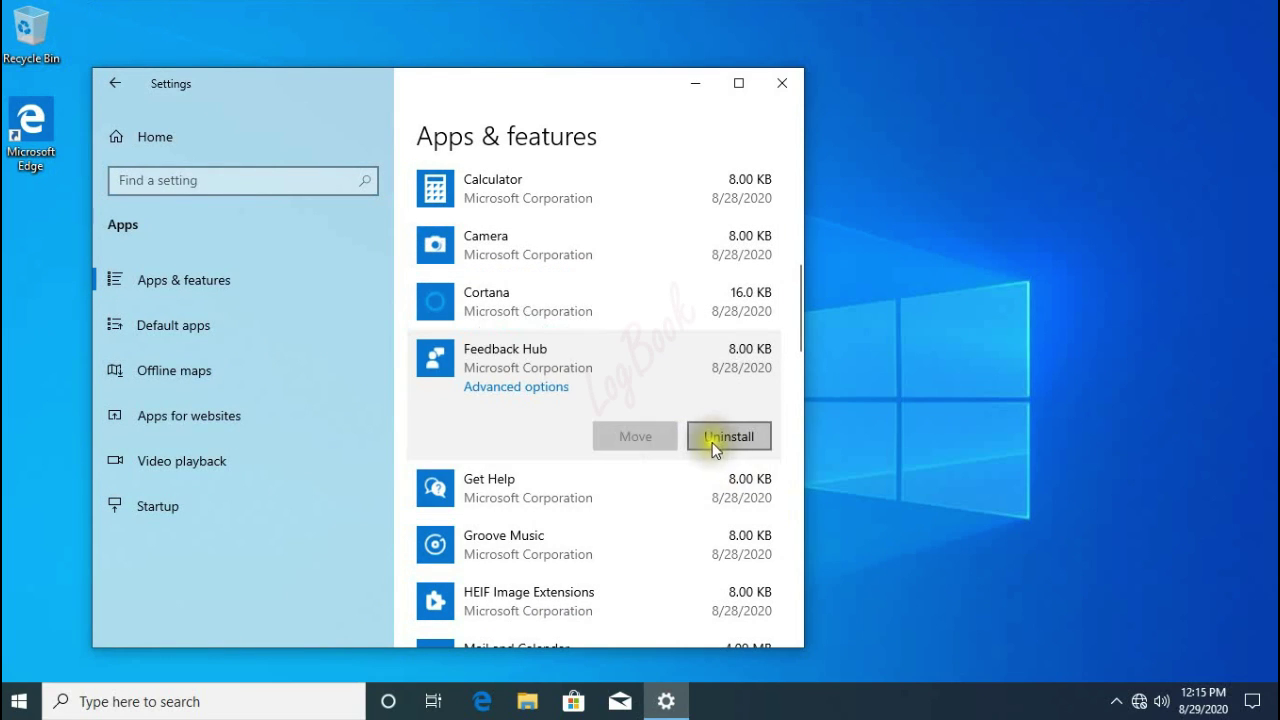
click(583, 313)
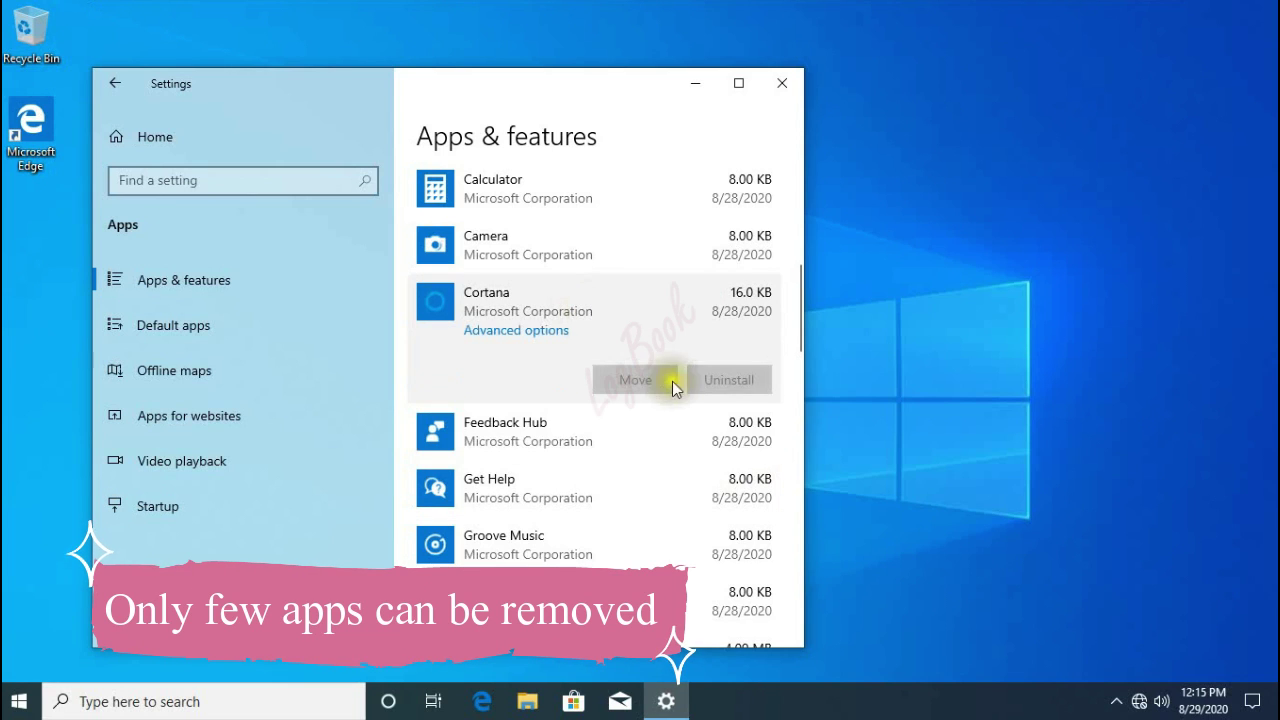
click(639, 510)
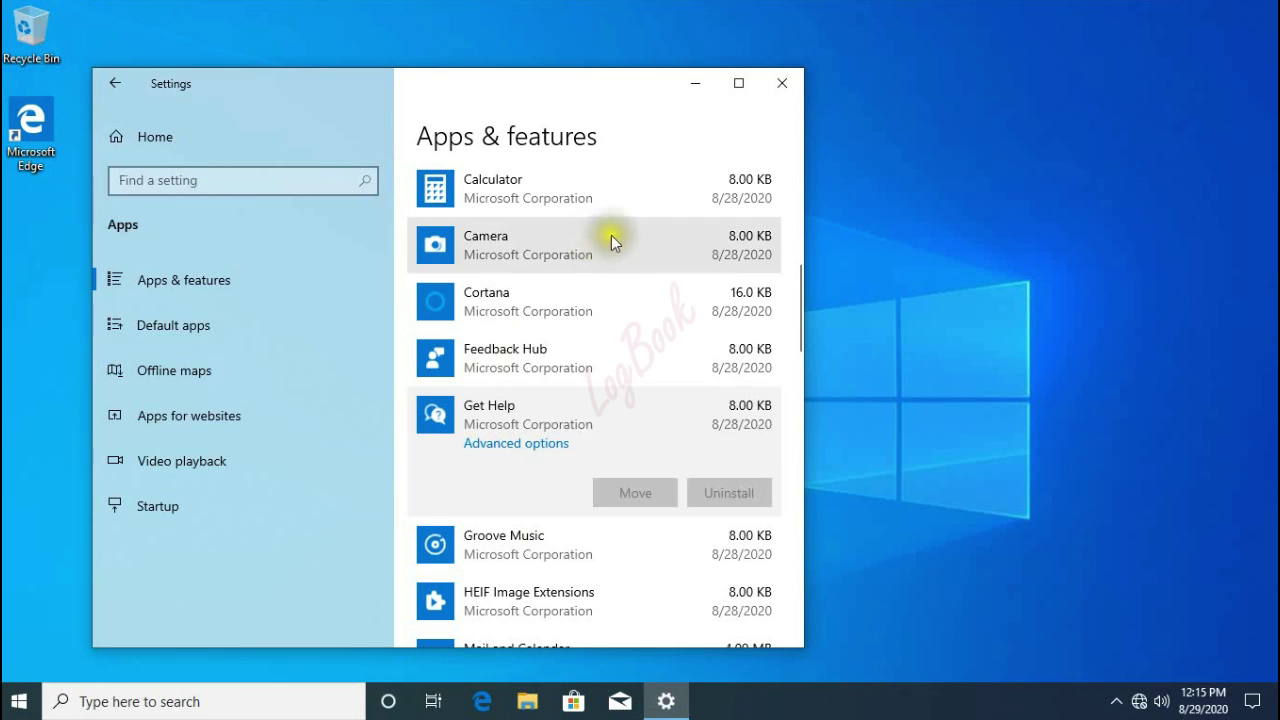
click(781, 85)
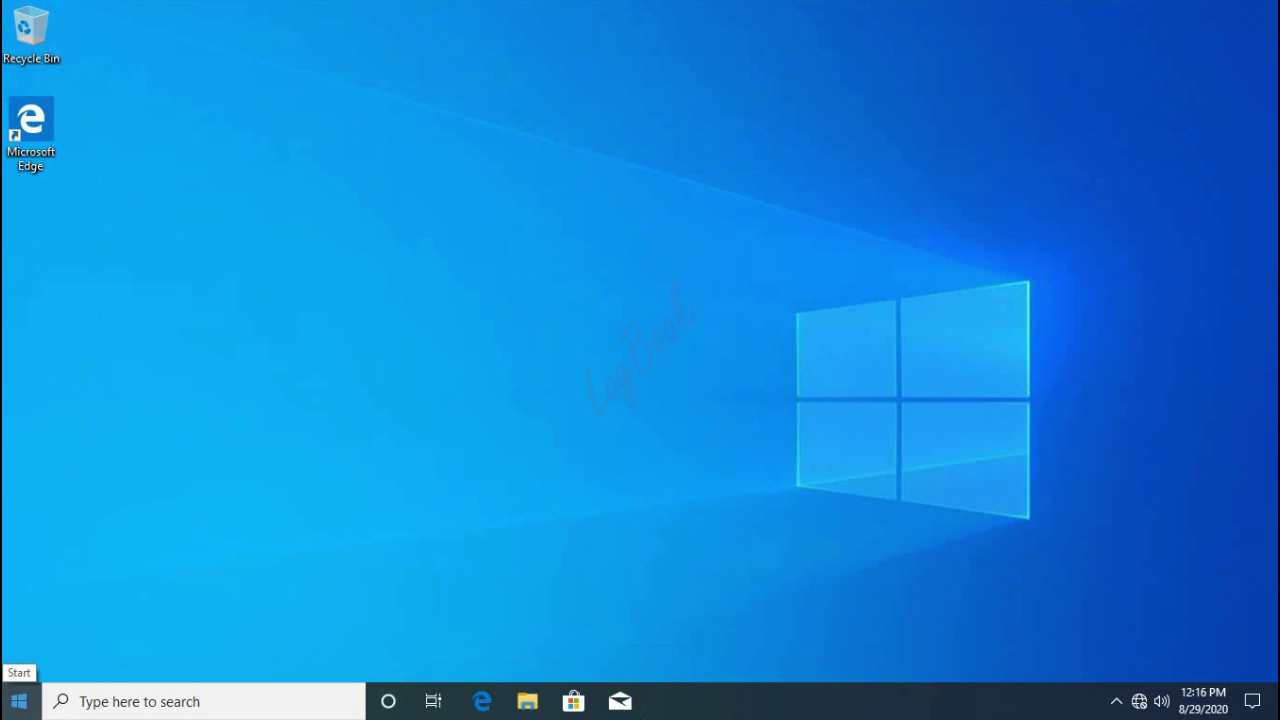
Launch IObit Uninstaller and show its list of Windows Apps.
click(19, 700)
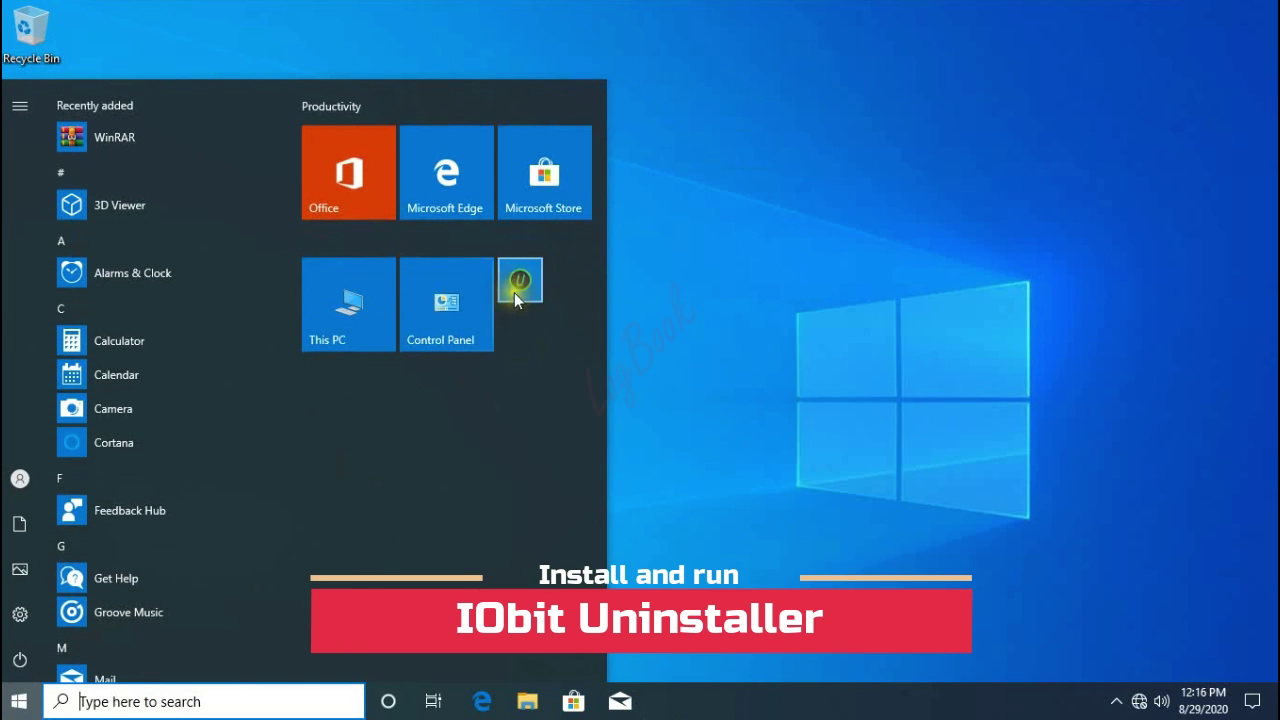
click(903, 395)
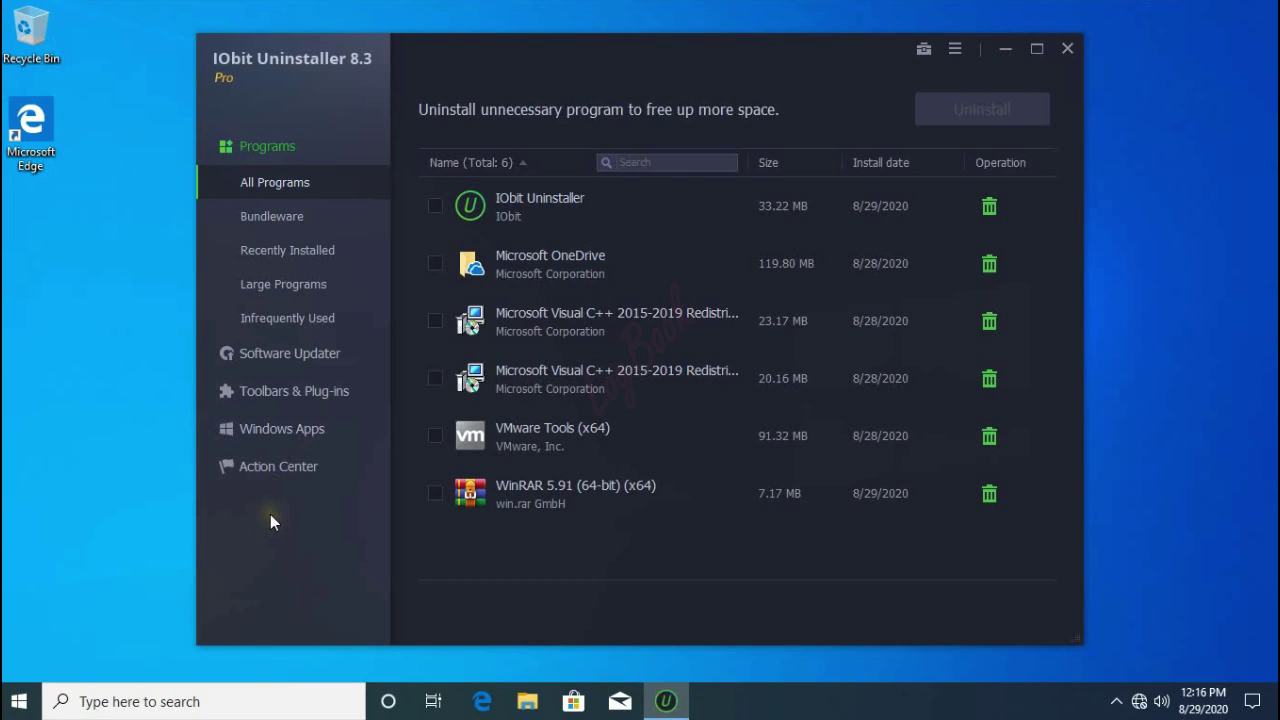
click(281, 428)
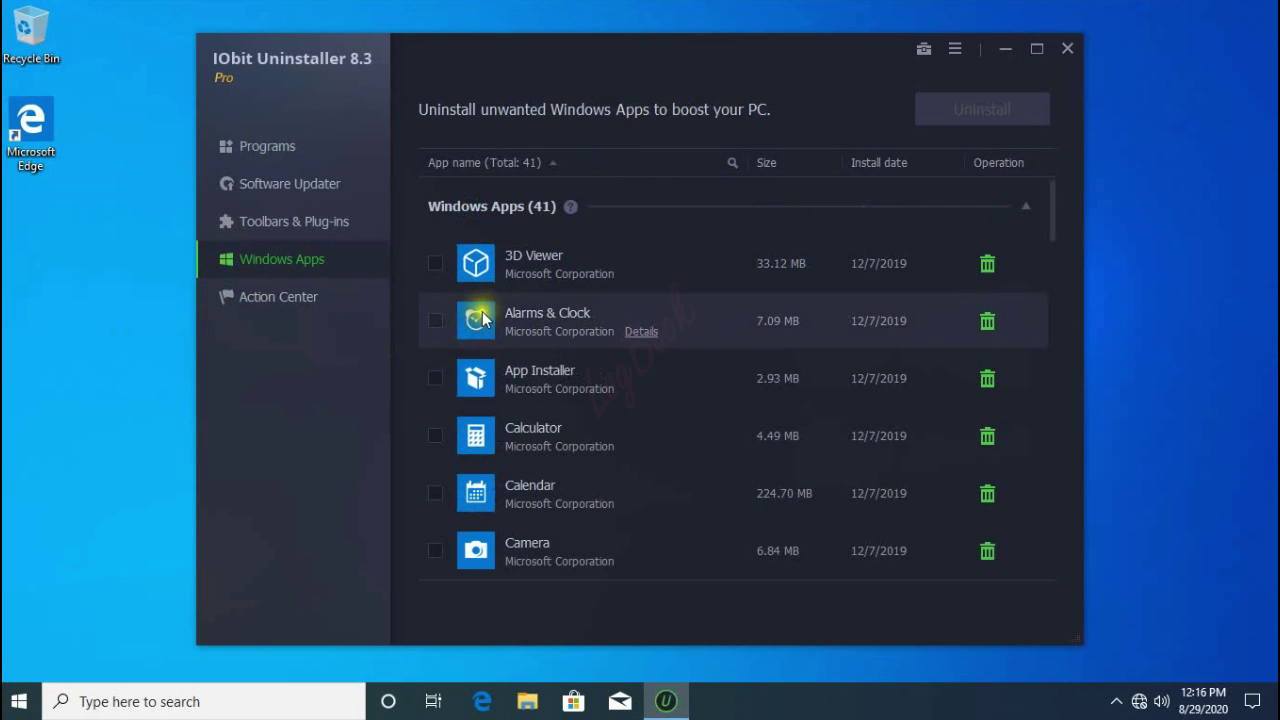
Mark every Windows app from 3D Viewer through HEIF Image Extensions for uninstalling.
click(435, 263)
click(435, 320)
click(435, 378)
click(435, 435)
click(435, 493)
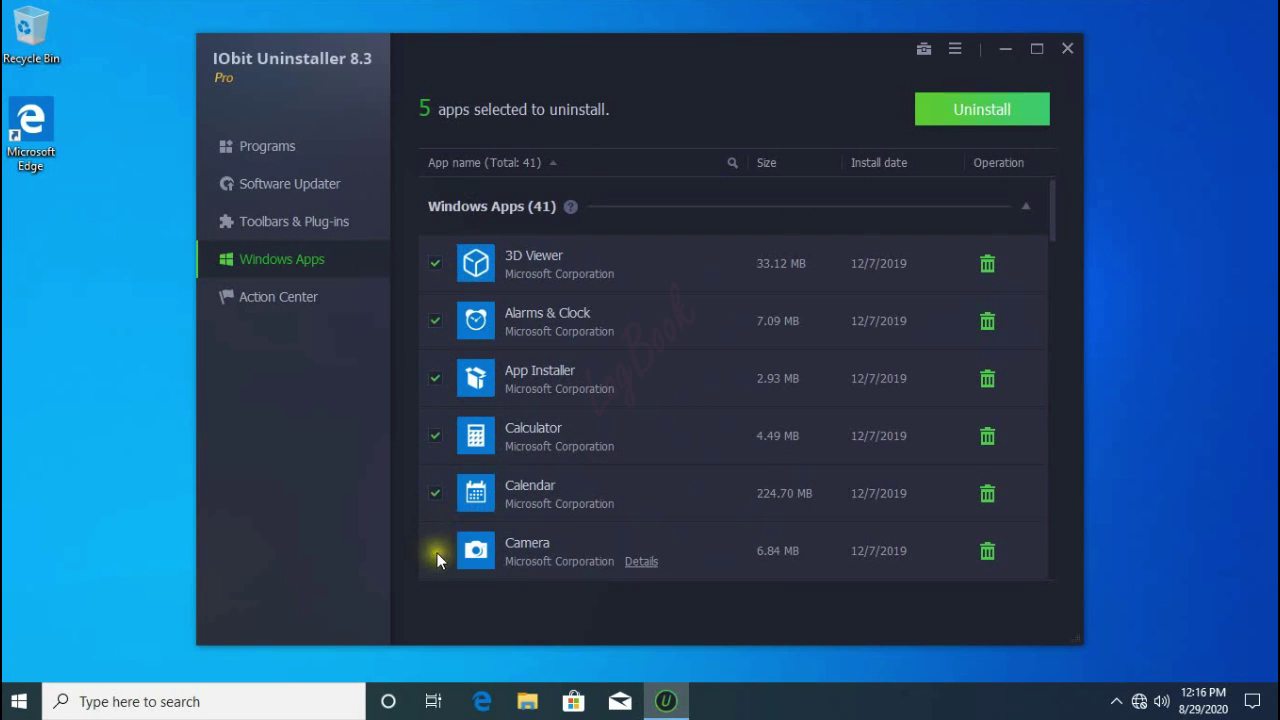
click(435, 550)
scroll(437, 553, down, 3)
click(435, 263)
click(435, 320)
click(435, 378)
click(435, 435)
click(435, 493)
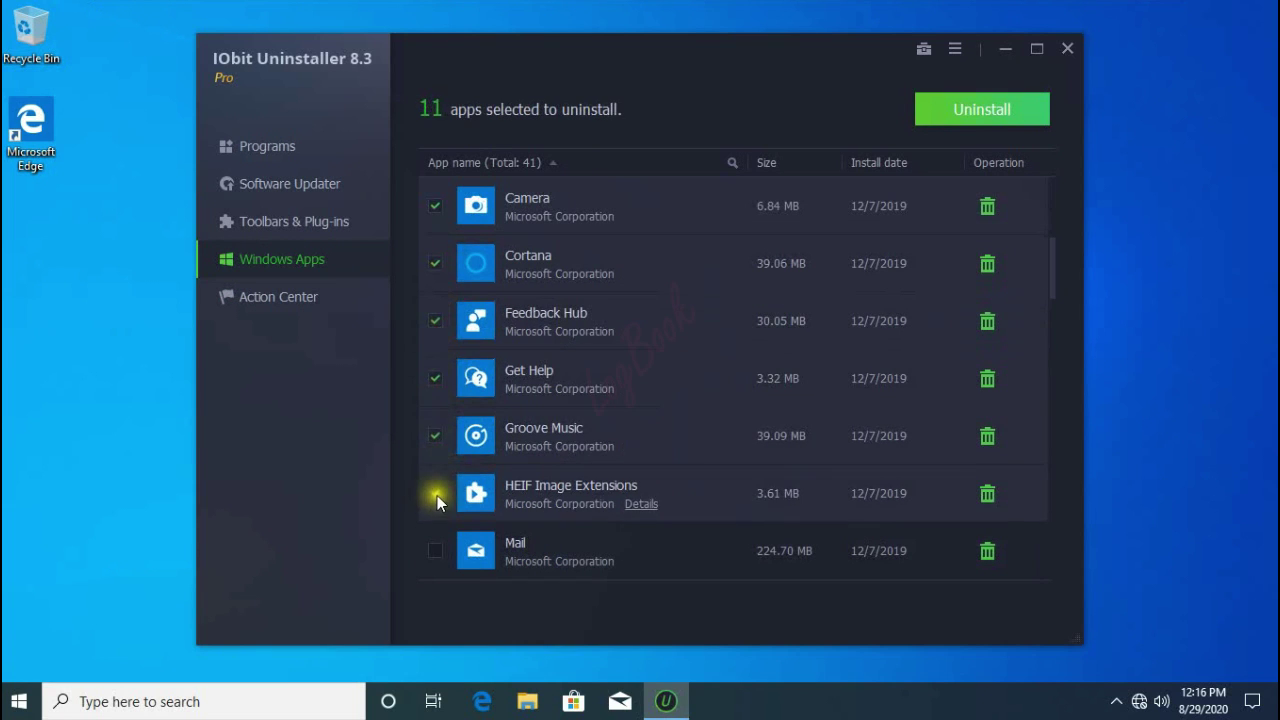
Mark Mail, Mail and Calendar Accounts, Maps and Microsoft Pay for uninstalling as well.
scroll(437, 495, down, 3)
click(435, 378)
click(435, 435)
click(435, 493)
scroll(437, 493, down, 3)
click(435, 378)
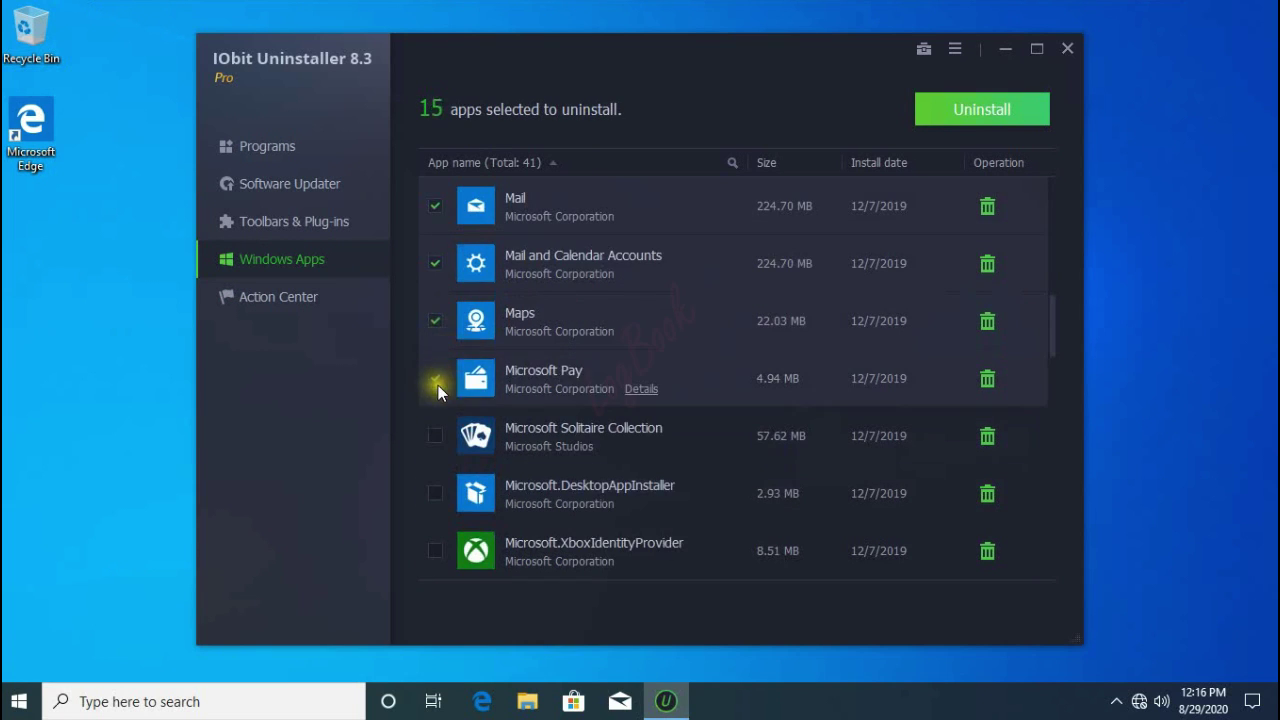
Add every app from Microsoft Solitaire Collection through Snip & Sketch to the uninstall selection.
click(435, 435)
click(435, 493)
scroll(440, 491, down, 3)
click(435, 378)
click(435, 435)
click(435, 493)
click(435, 550)
scroll(521, 450, down, 9)
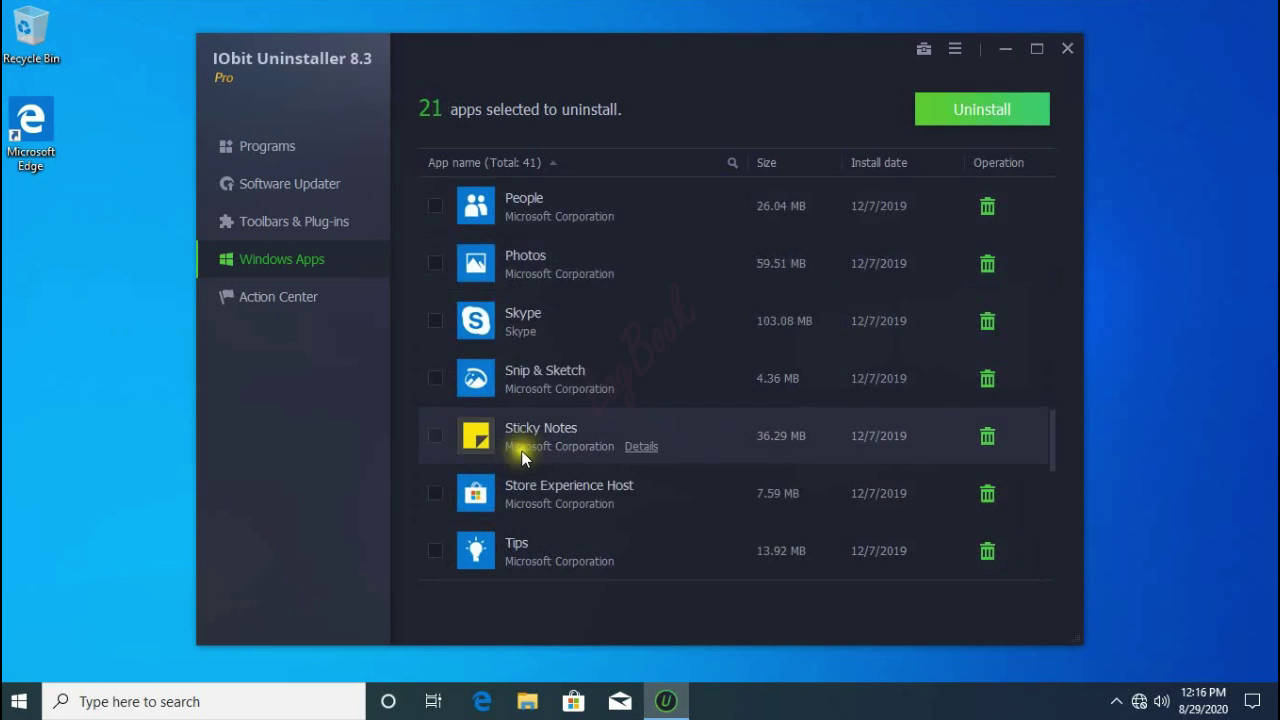
scroll(521, 450, up, 1)
click(435, 263)
click(435, 320)
click(435, 378)
click(435, 435)
click(435, 493)
click(435, 550)
scroll(521, 444, down, 1)
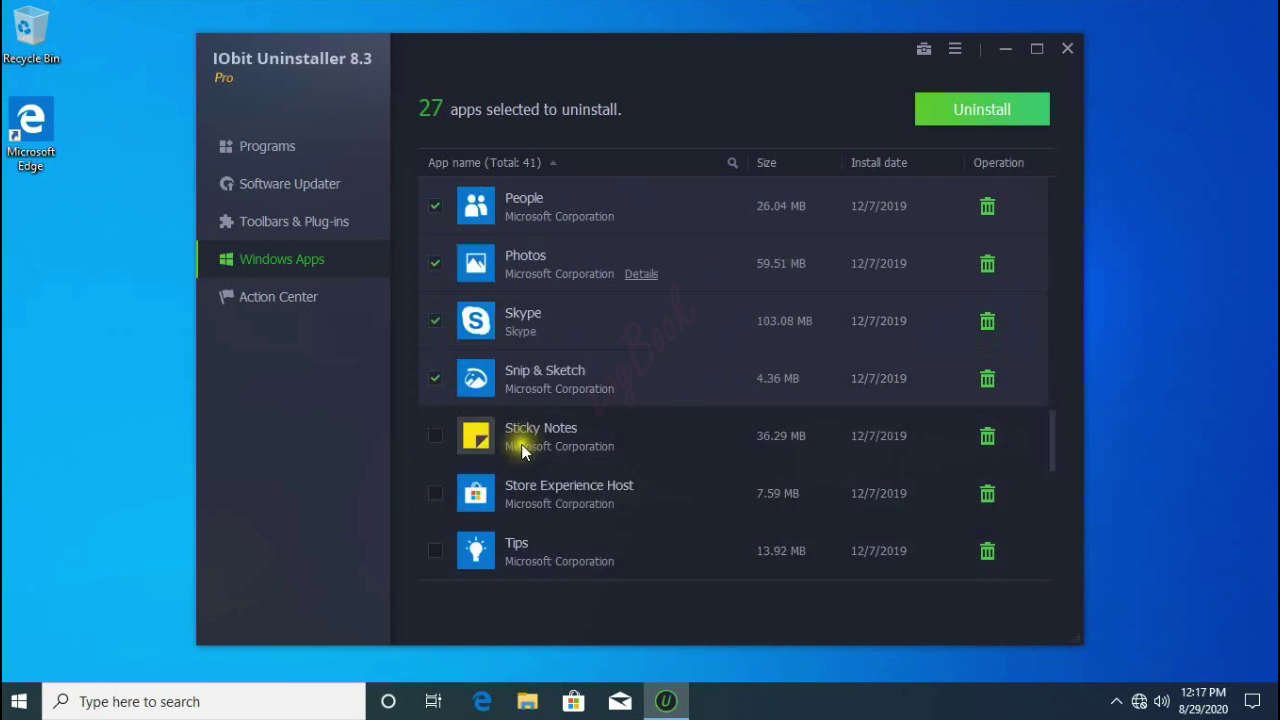
Add Sticky Notes, Store Experience Host, Tips, Voice Recorder, VP9 Video Extensions and Weather to the uninstall selection.
scroll(521, 450, down, 1)
click(435, 263)
click(435, 320)
click(435, 378)
click(435, 435)
click(435, 493)
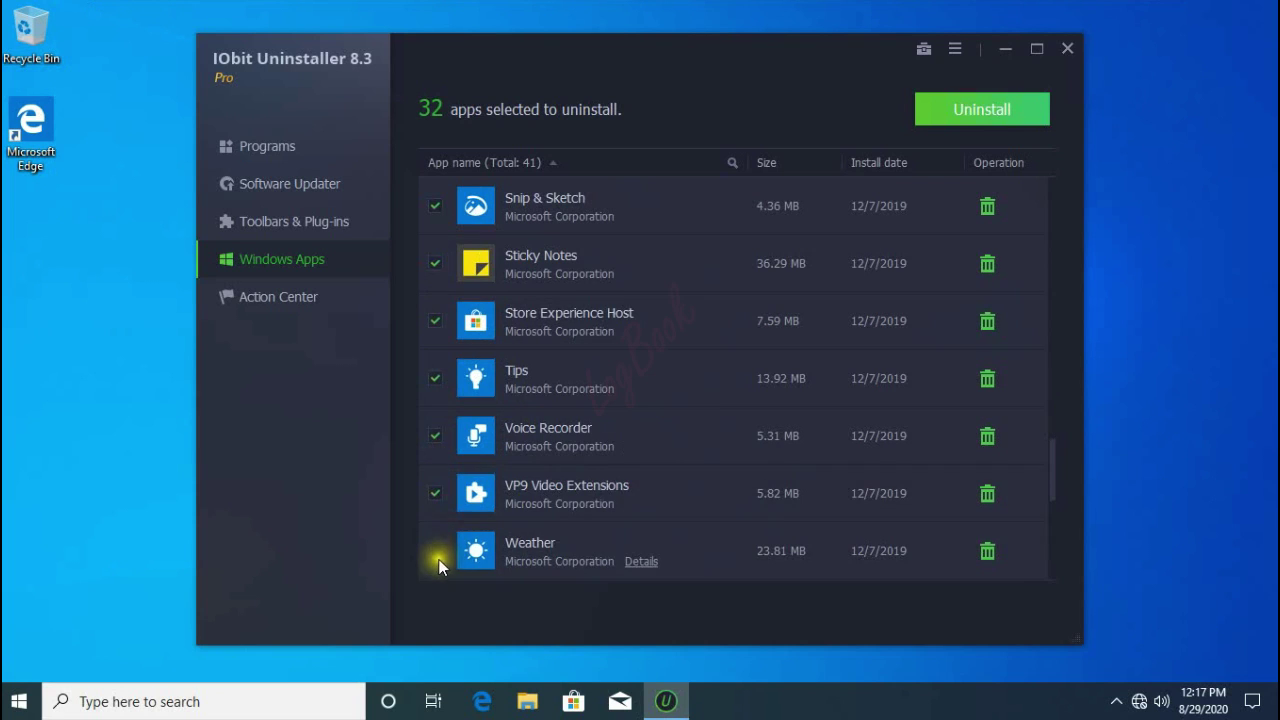
click(435, 550)
Add the remaining apps from Web Media Extensions through Your Phone to the uninstall selection.
scroll(440, 560, down, 2)
click(435, 263)
click(435, 320)
click(435, 378)
click(435, 435)
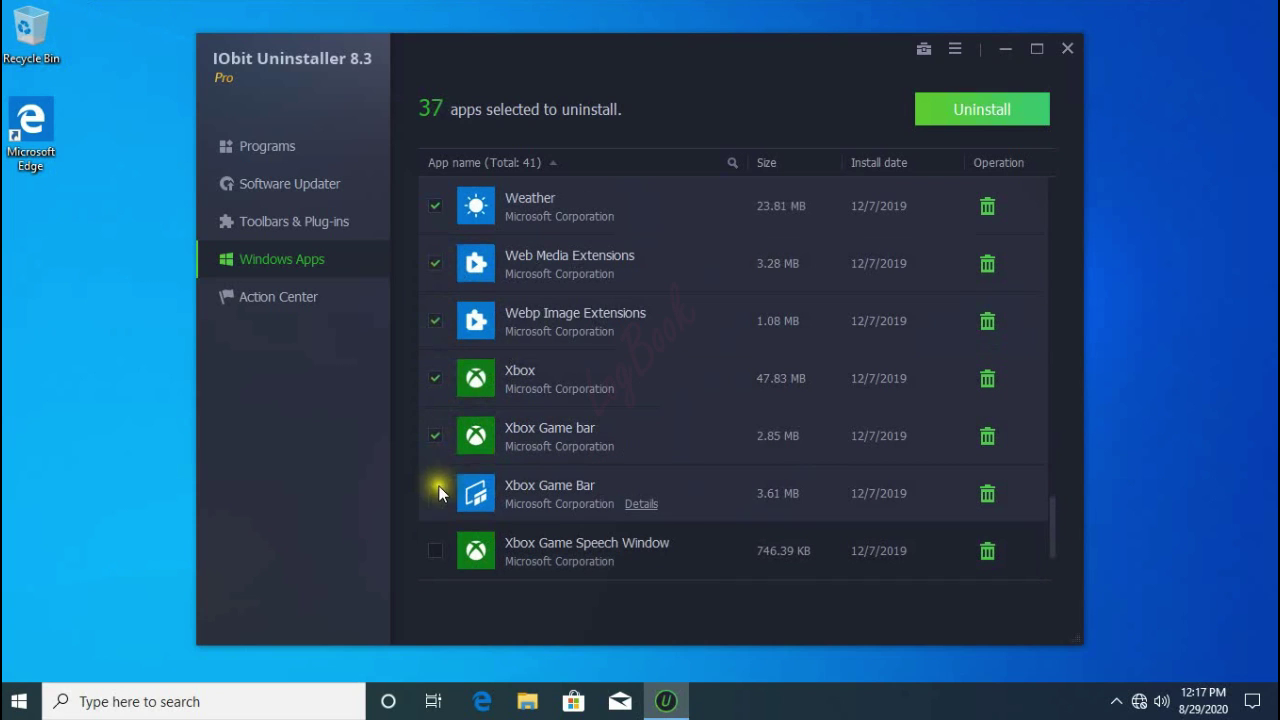
click(440, 493)
click(435, 550)
scroll(440, 550, down, 1)
click(436, 493)
click(436, 552)
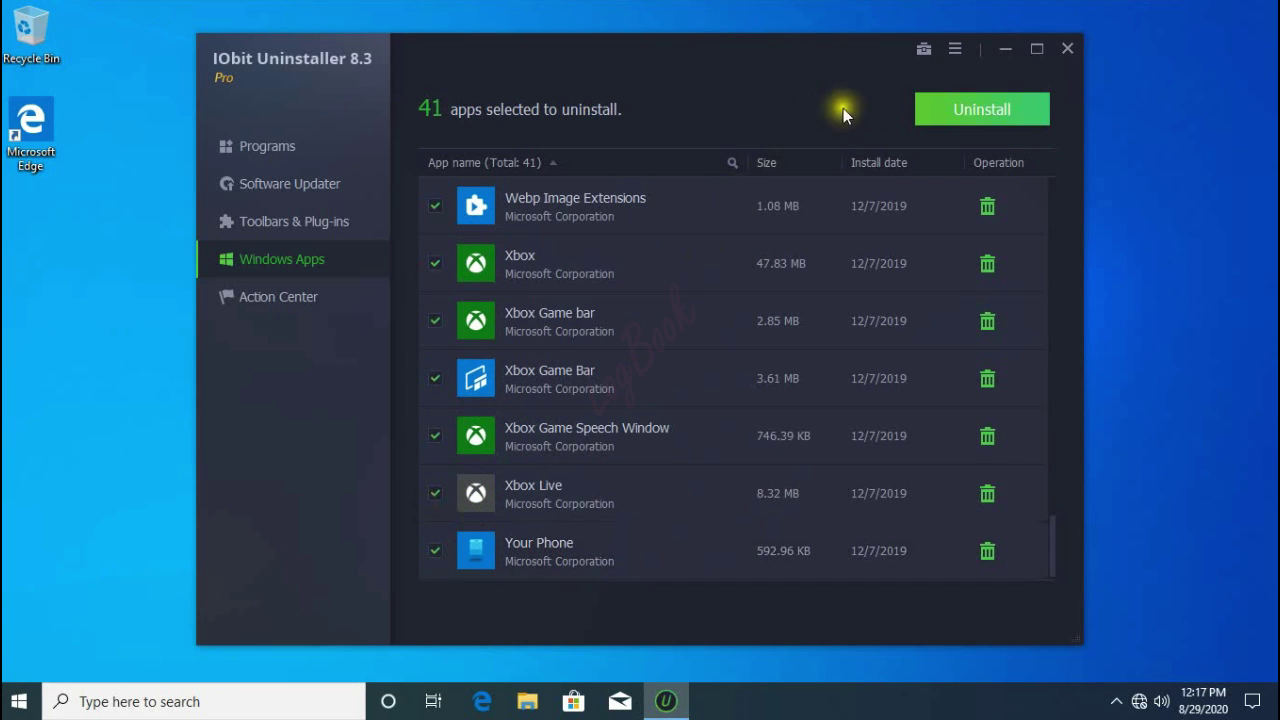
Uninstall all selected Windows apps with automatic removal of residual files and no restore point, and dismiss the summary.
click(983, 116)
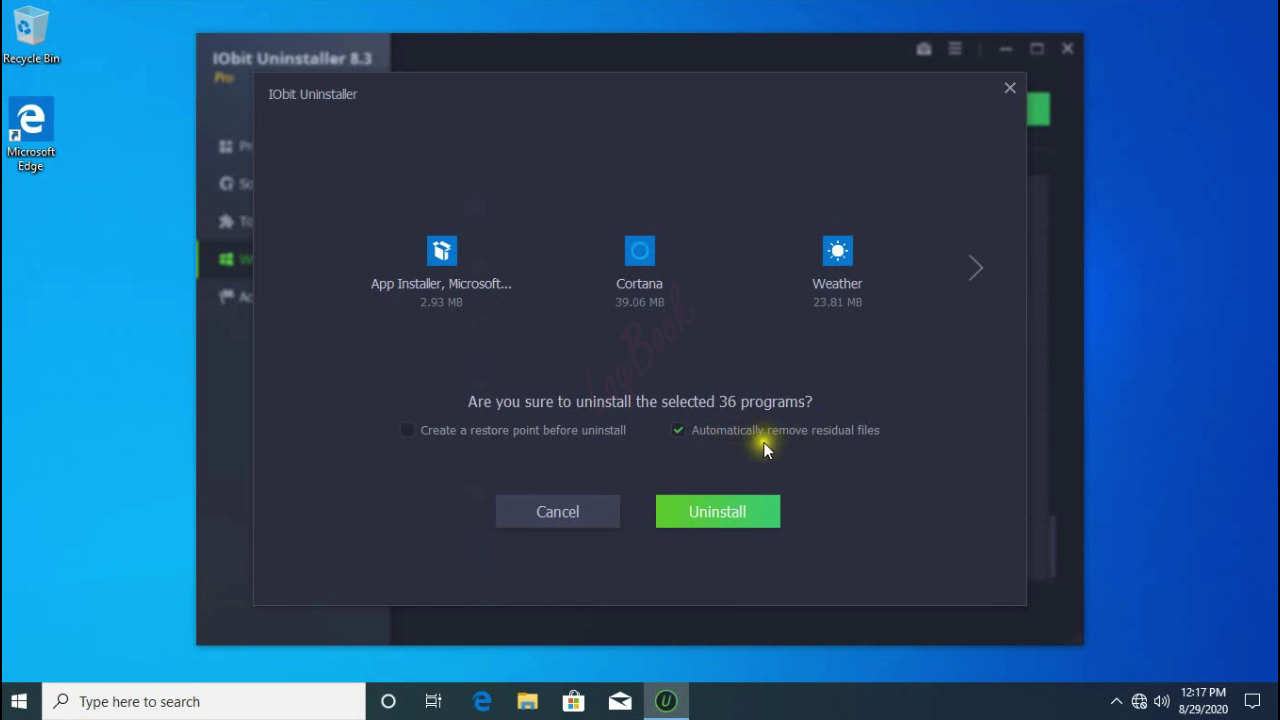
click(721, 514)
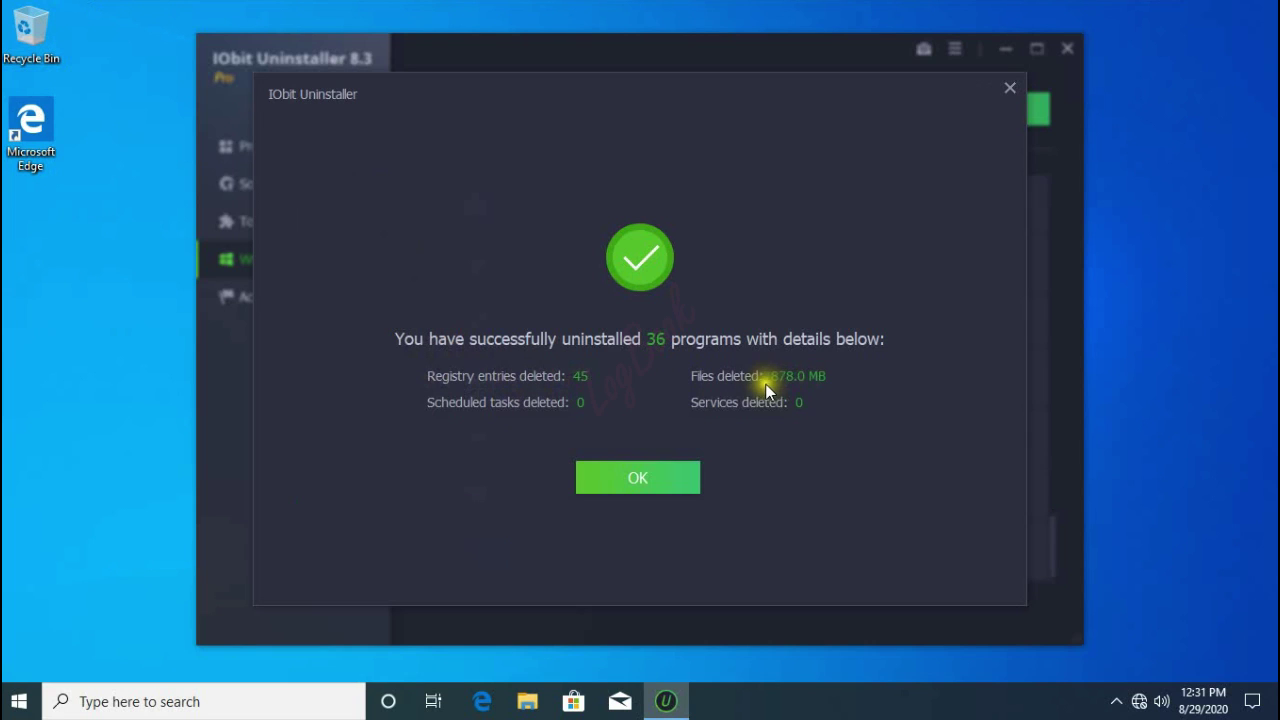
click(640, 478)
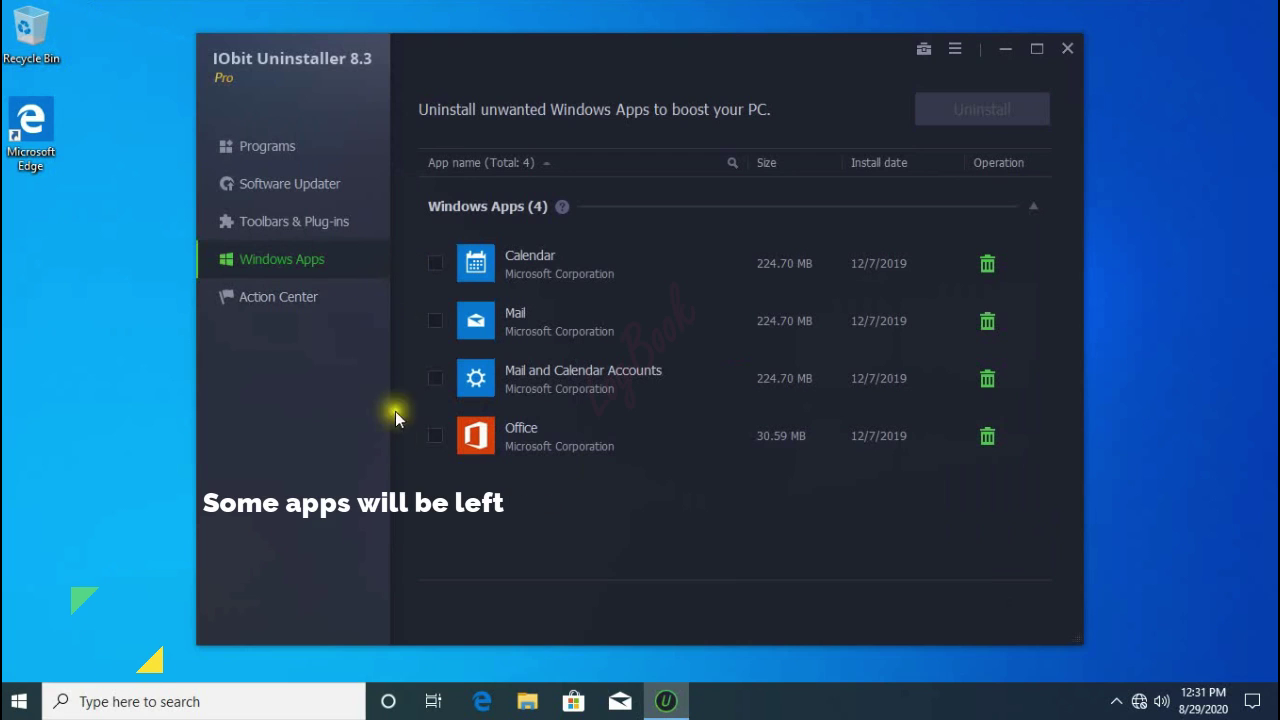
Uninstall the leftover Office app with automatic removal of residual files and dismiss the summary.
click(439, 439)
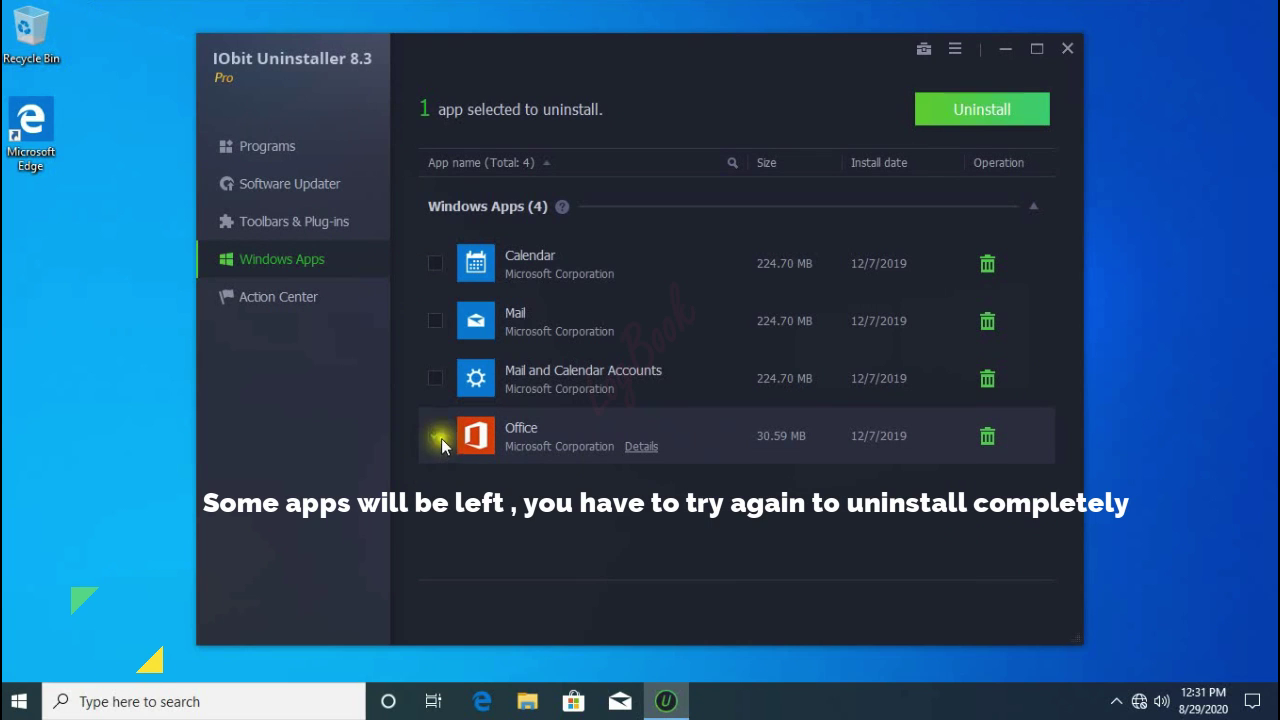
click(958, 109)
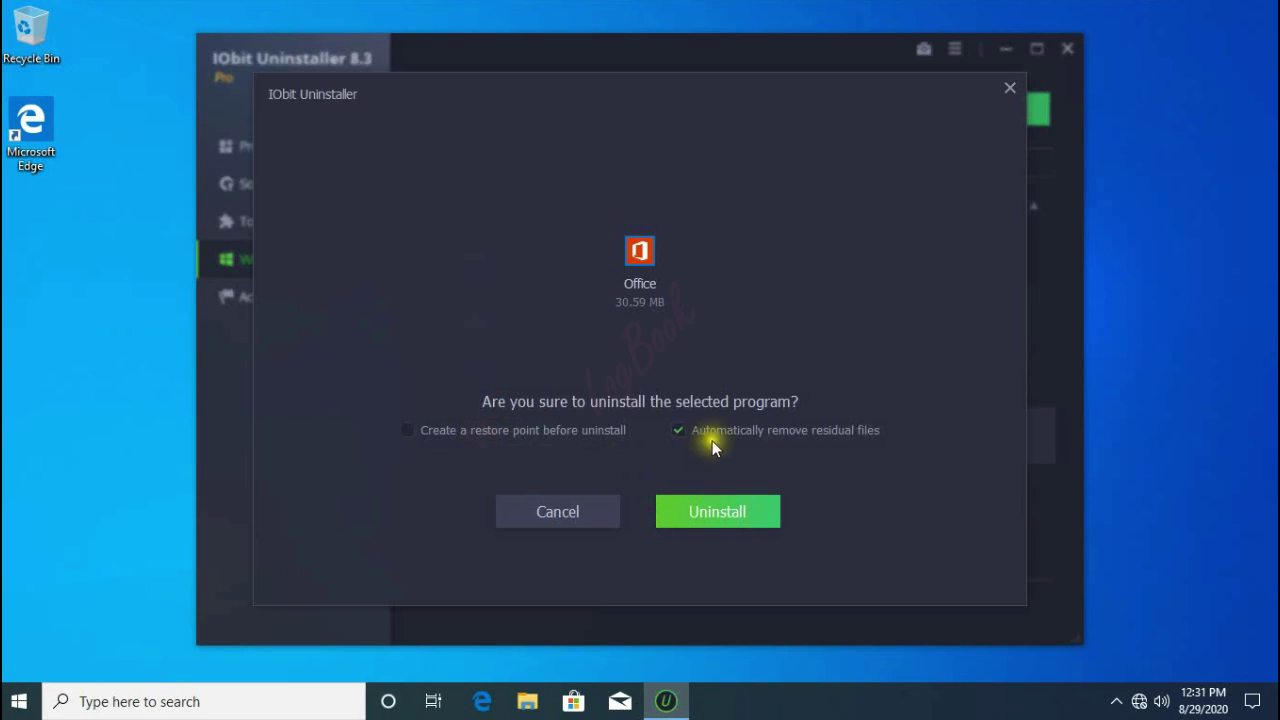
click(754, 500)
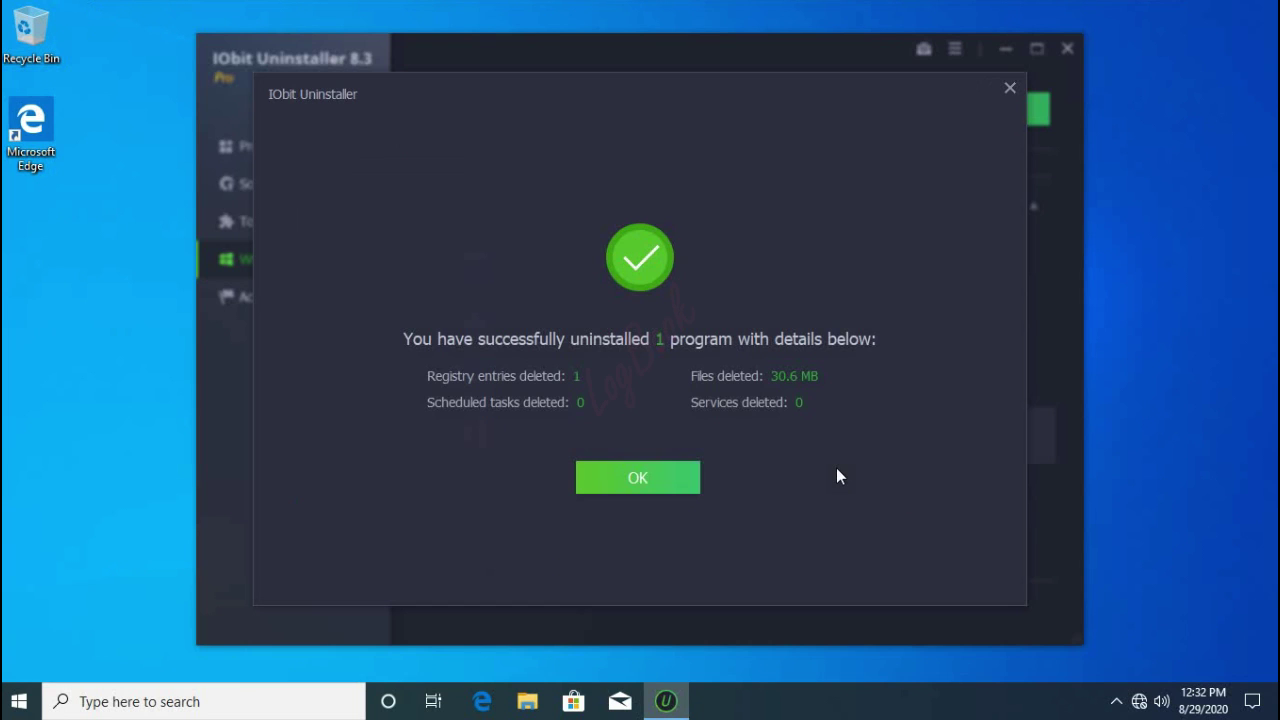
click(680, 485)
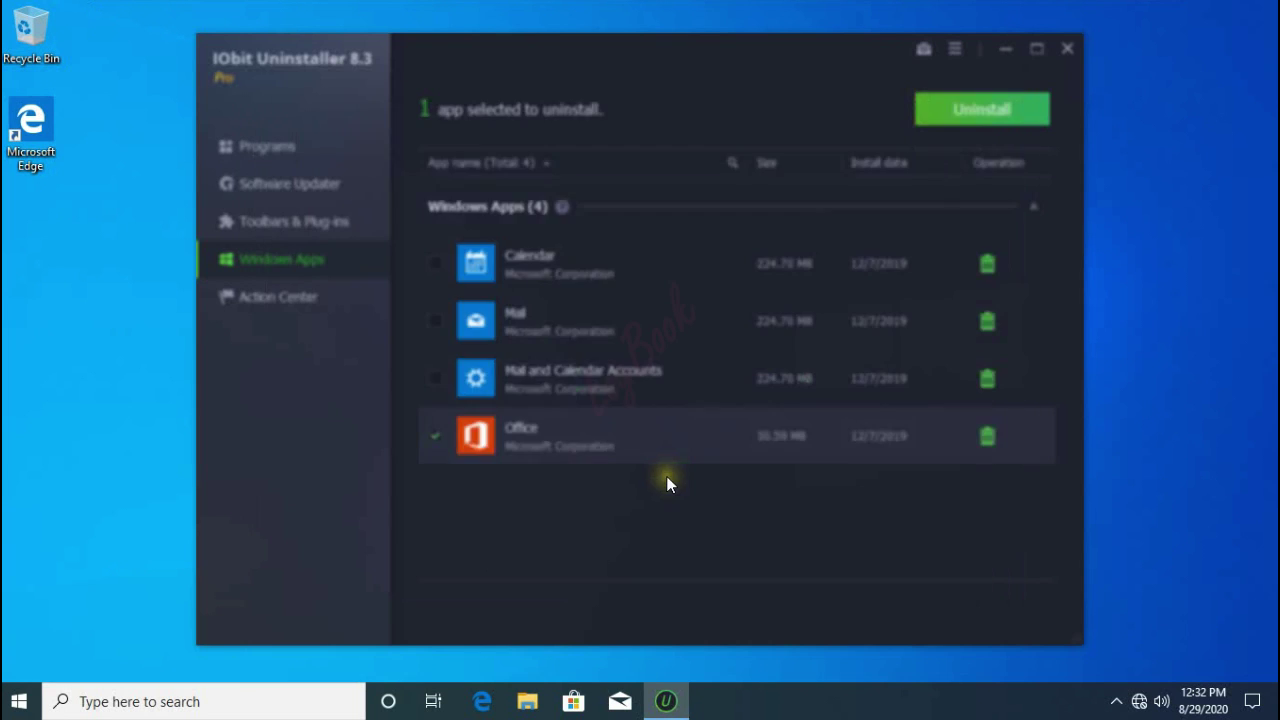
Uninstall Calendar, Mail, and Mail and Calendar Accounts together with their residual files, and dismiss the summary.
click(435, 263)
click(435, 320)
click(434, 376)
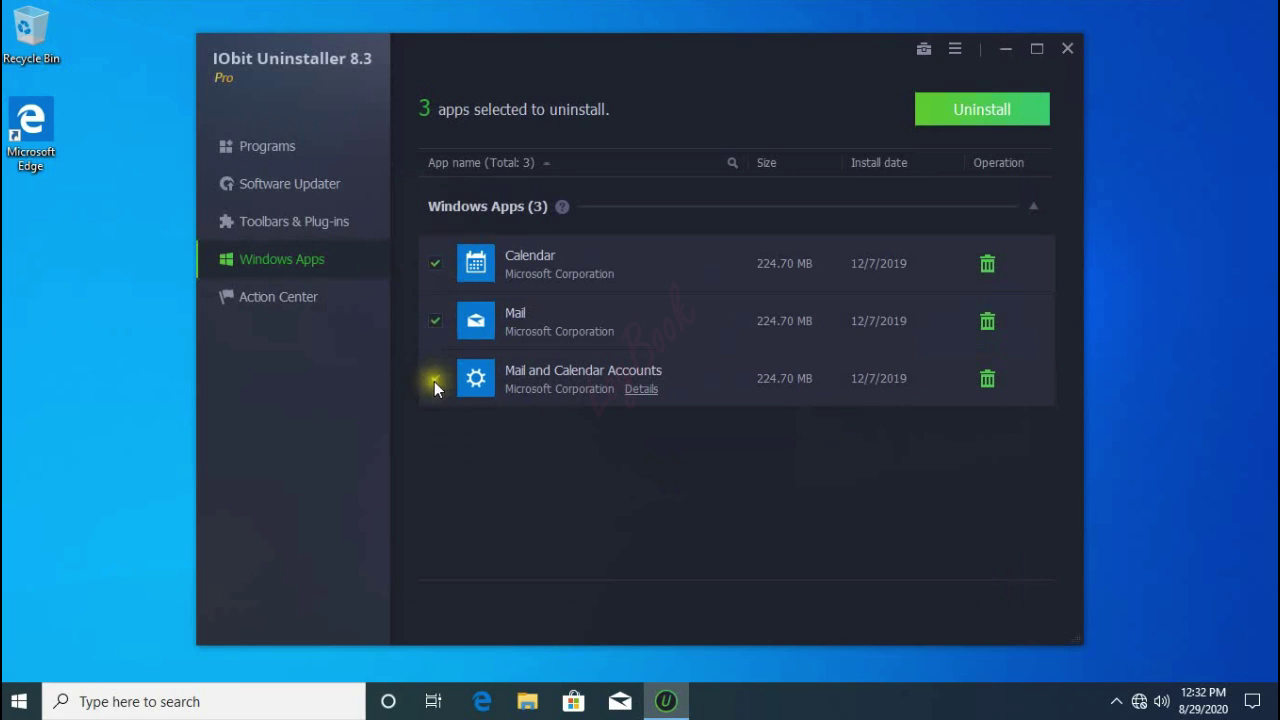
click(958, 120)
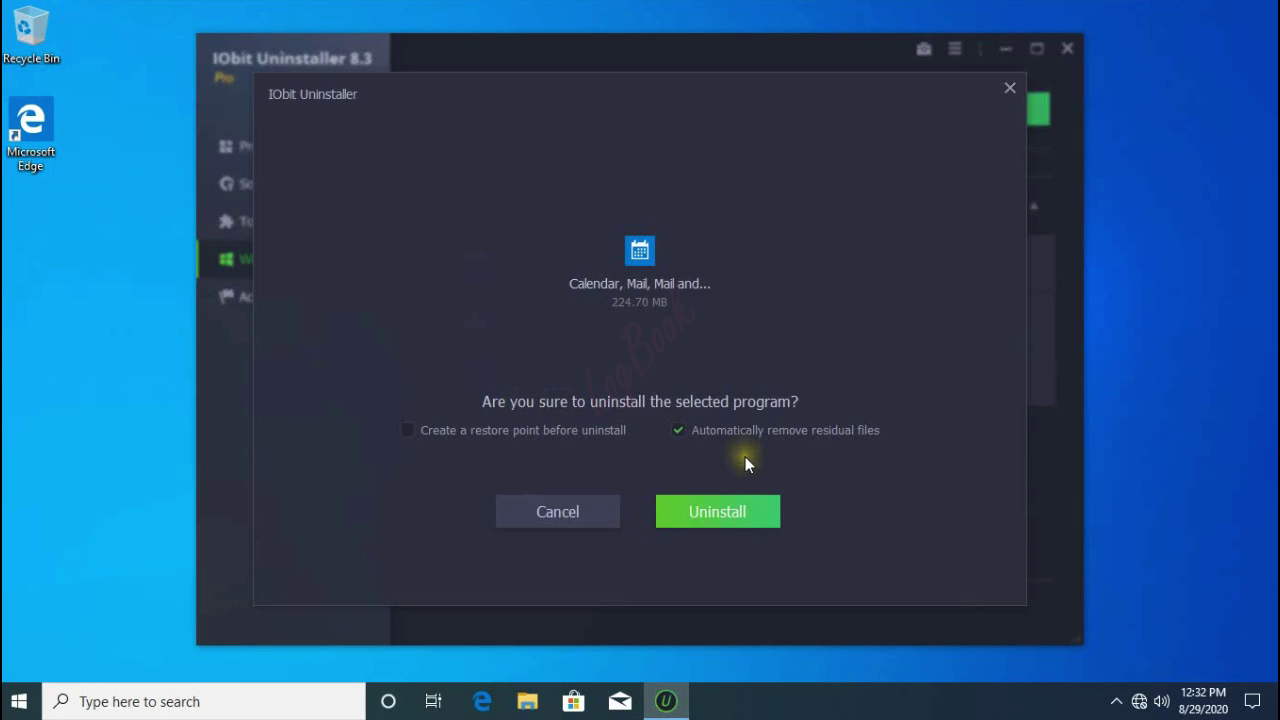
click(711, 506)
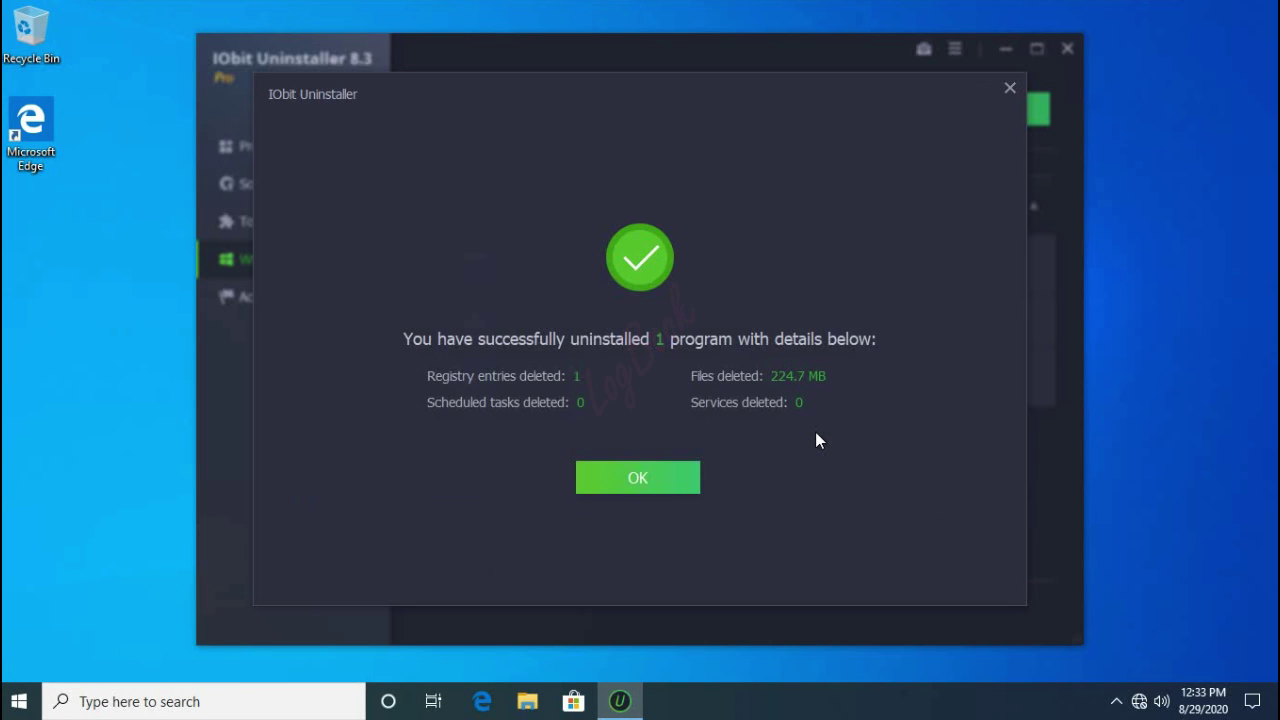
click(640, 482)
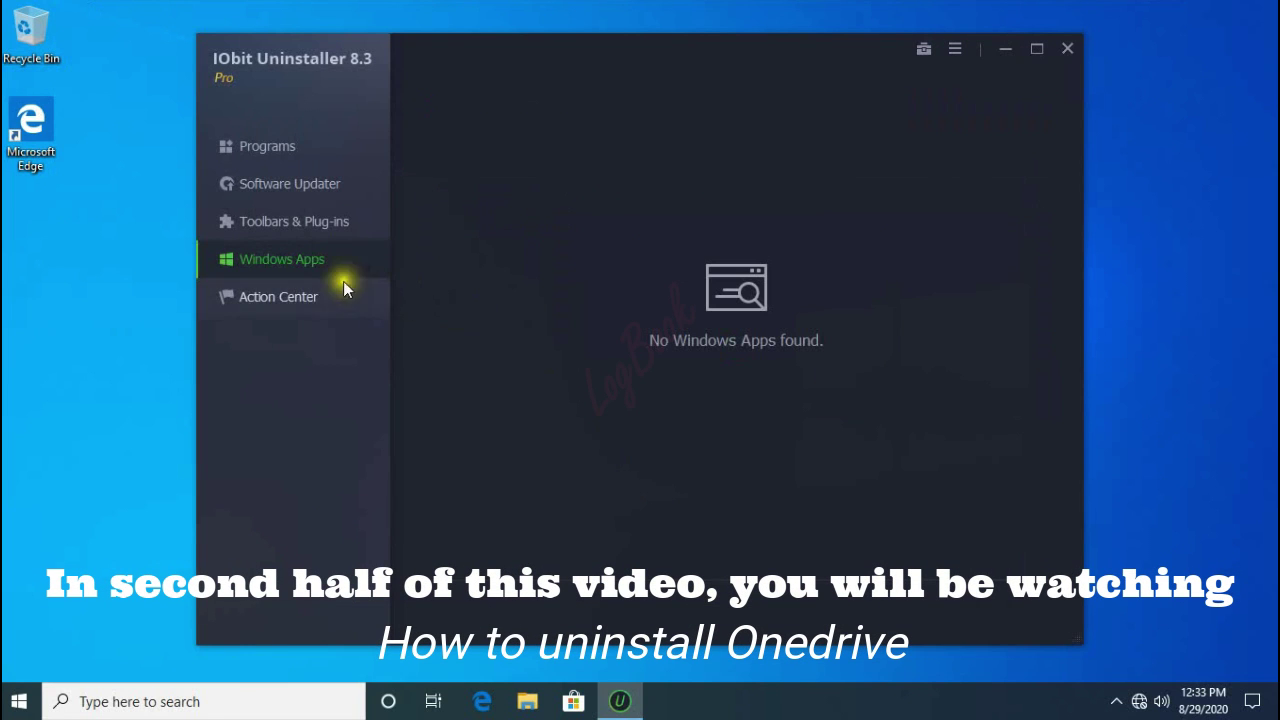
Close IObit Uninstaller and open the general settings of Microsoft OneDrive.
click(1067, 49)
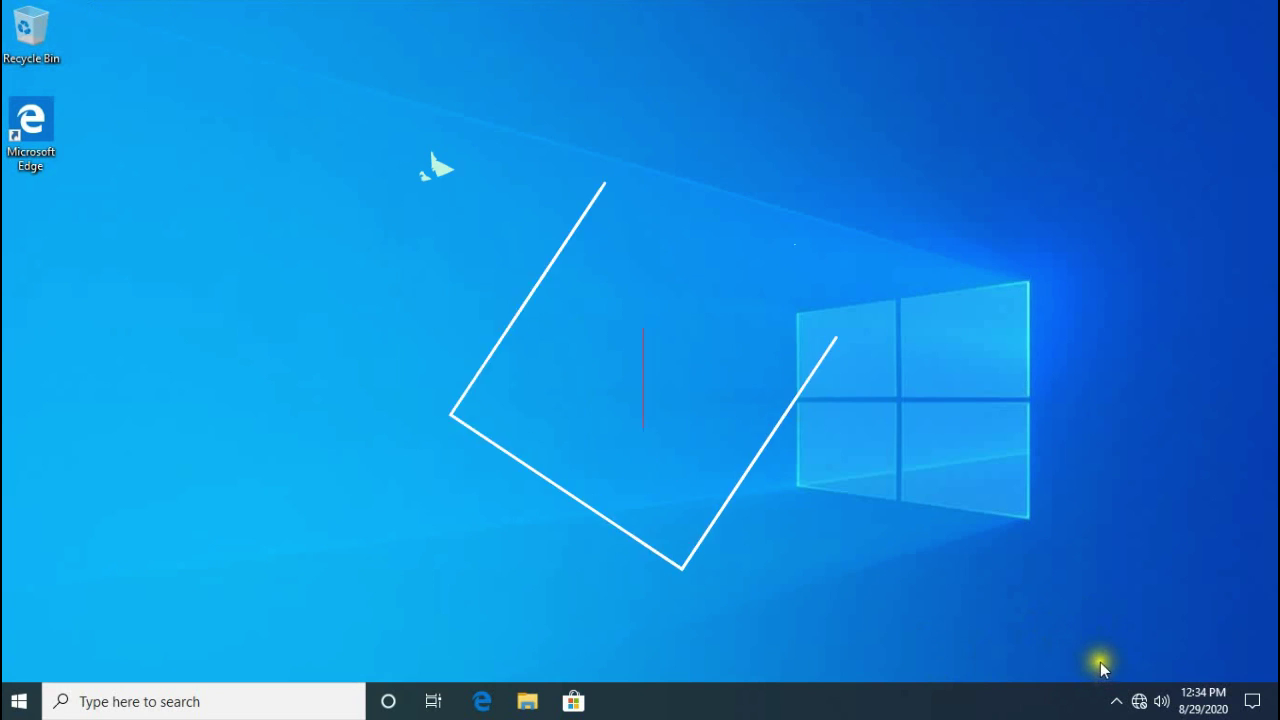
click(1117, 701)
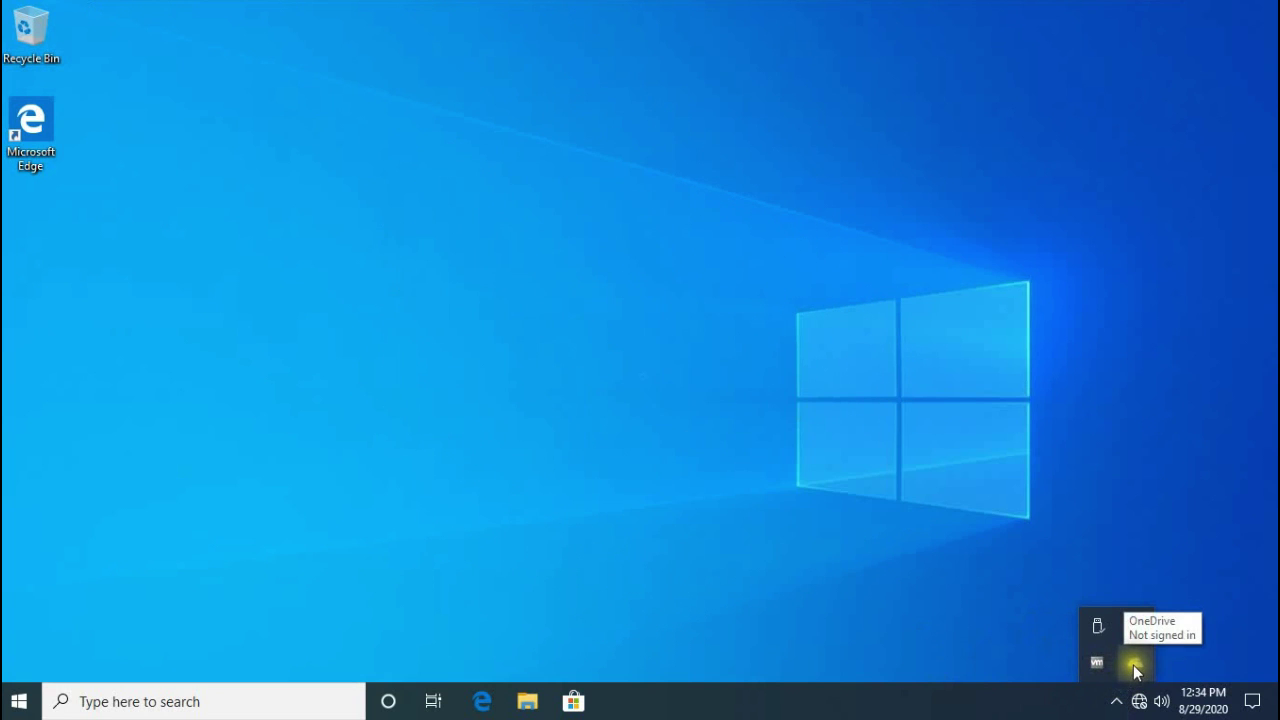
right_click(1134, 670)
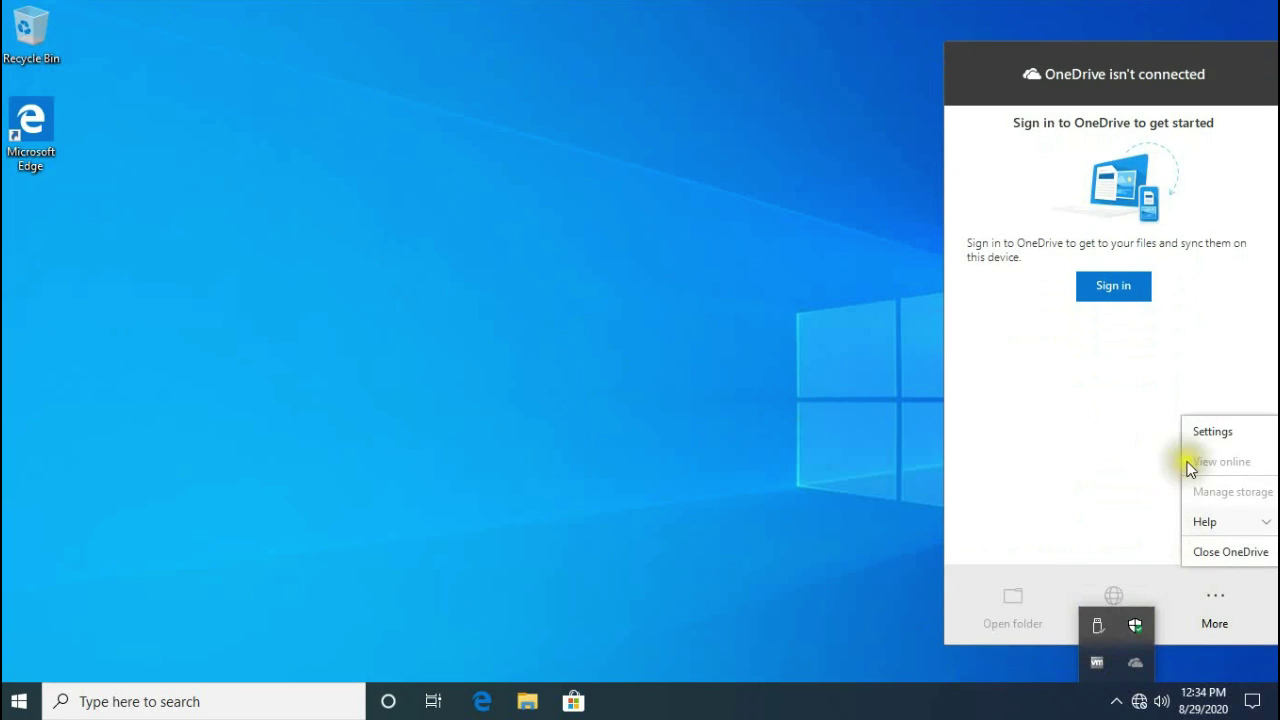
click(1207, 435)
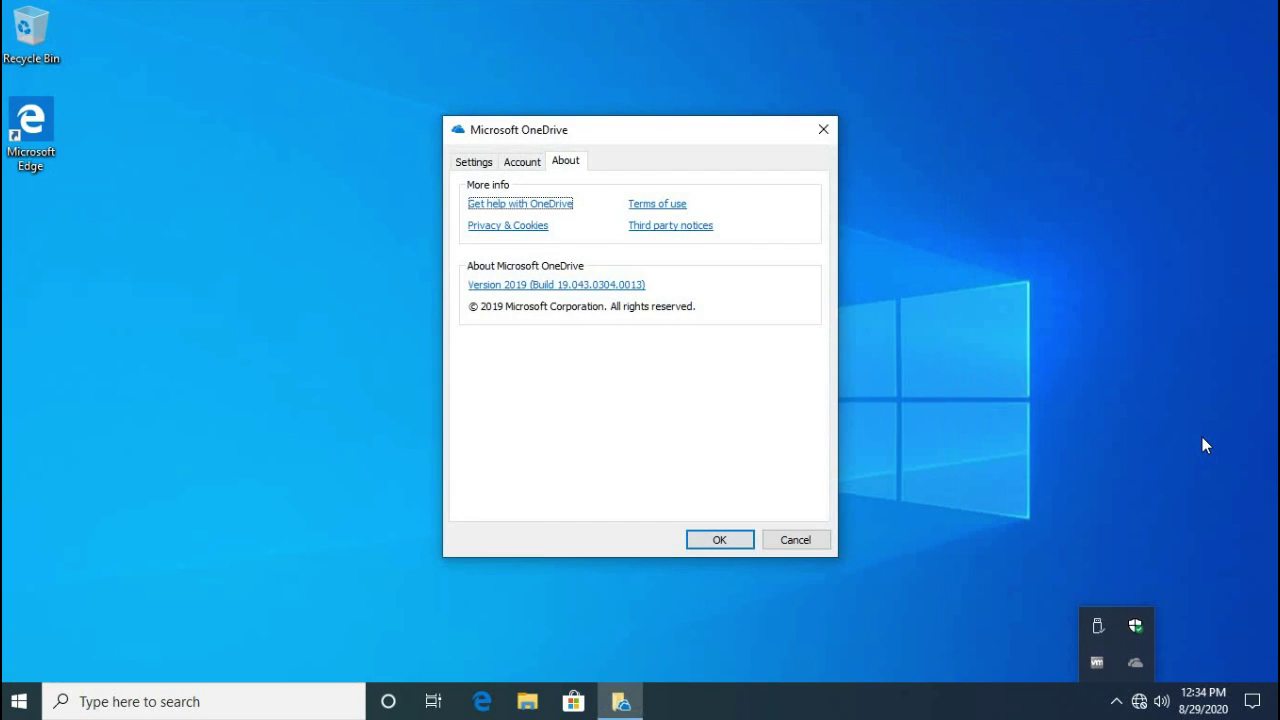
click(472, 163)
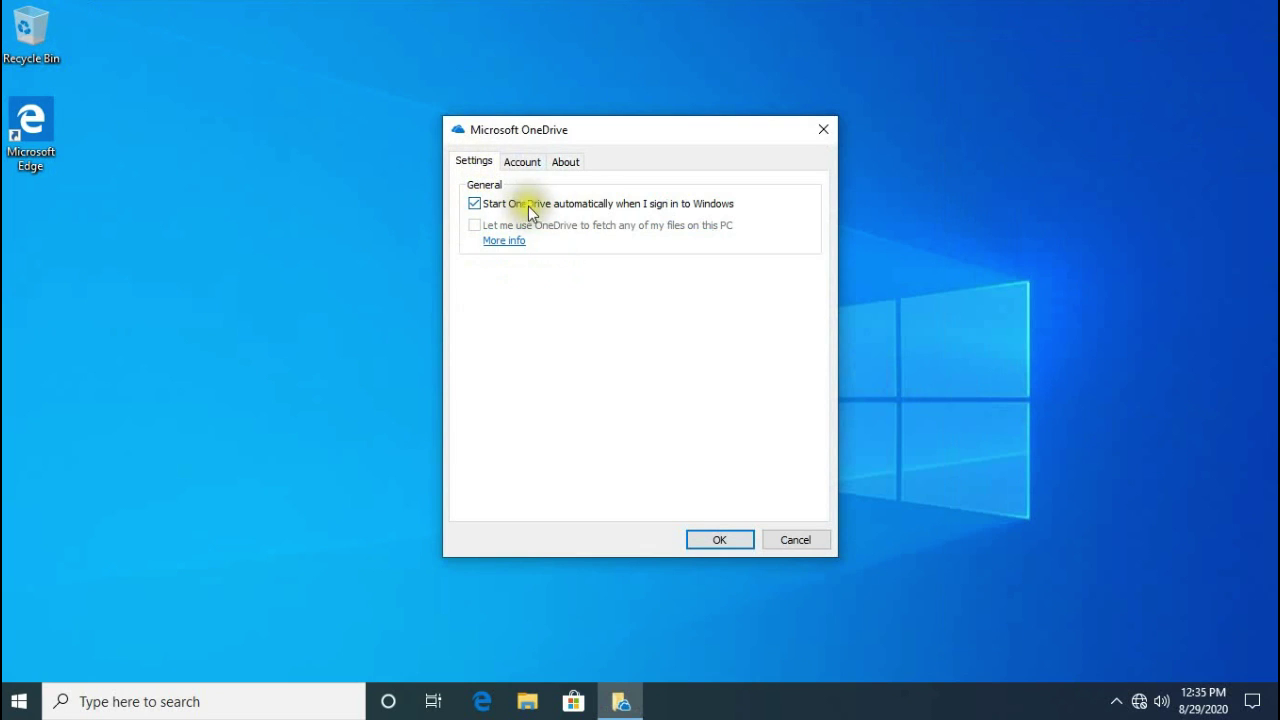
Switch to Task Manager and examine the Microsoft OneDrive entry among the startup items.
click(806, 712)
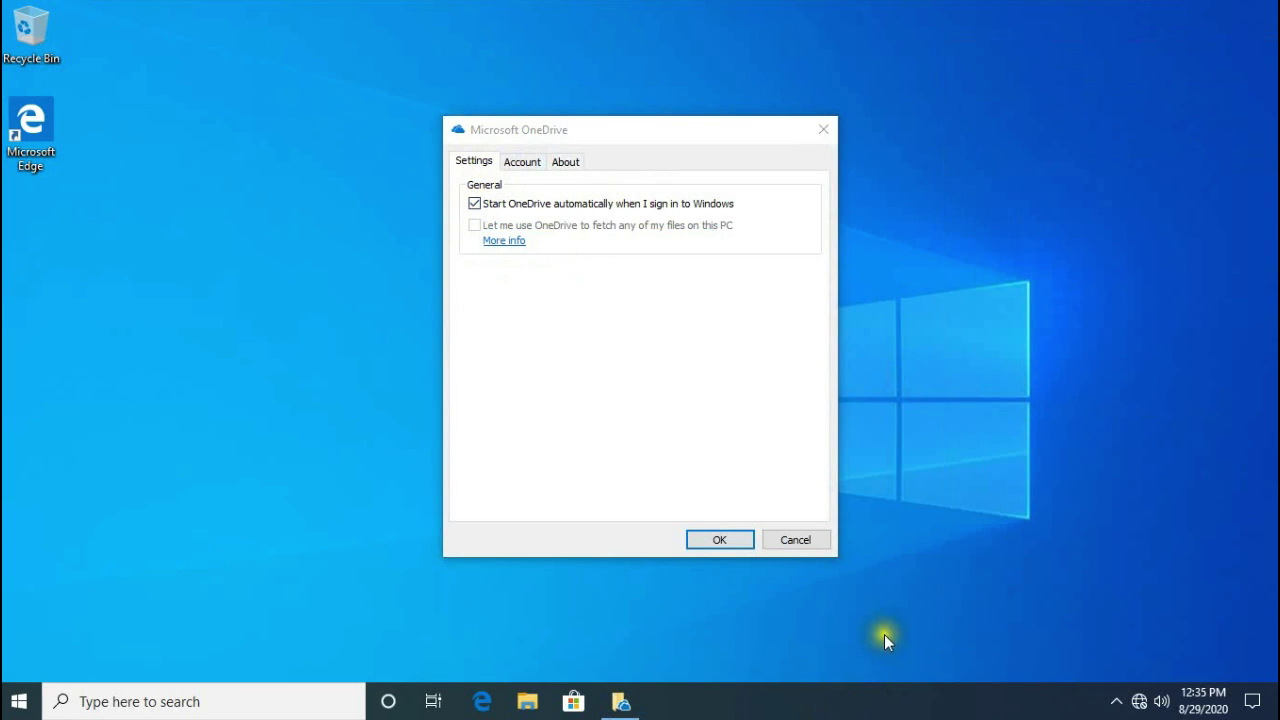
right_click(886, 700)
click(928, 612)
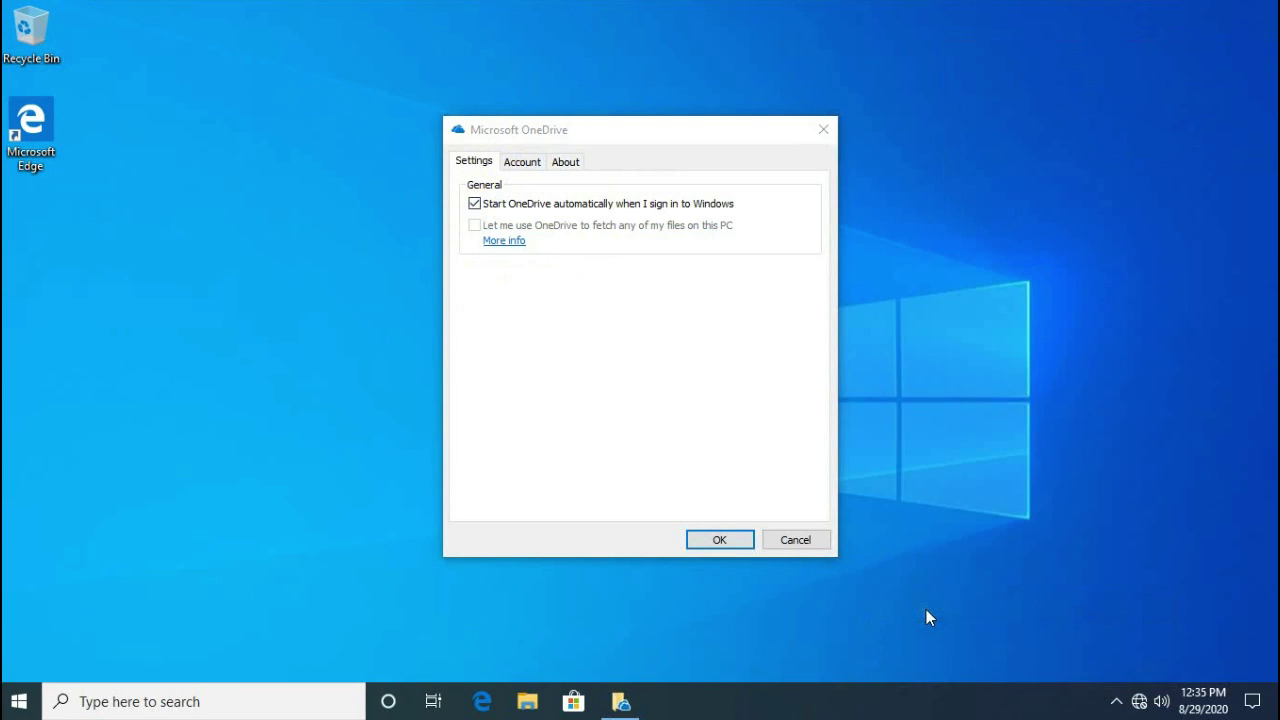
click(188, 438)
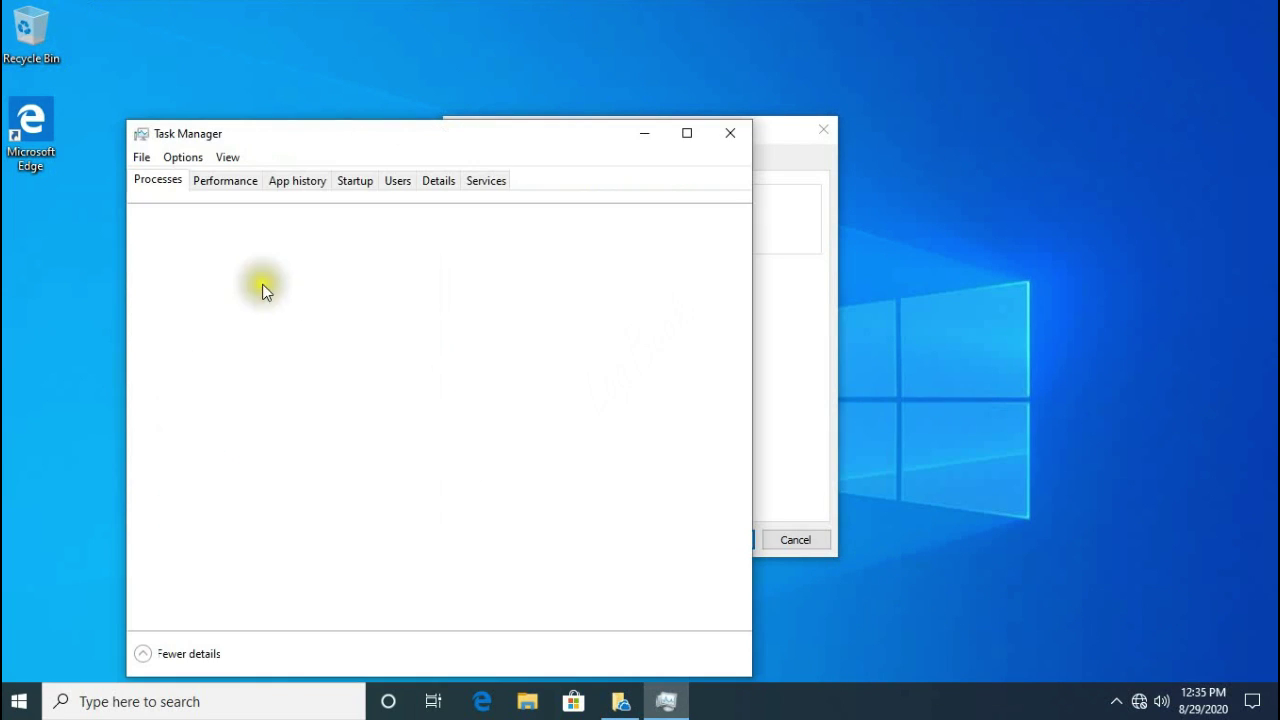
click(348, 184)
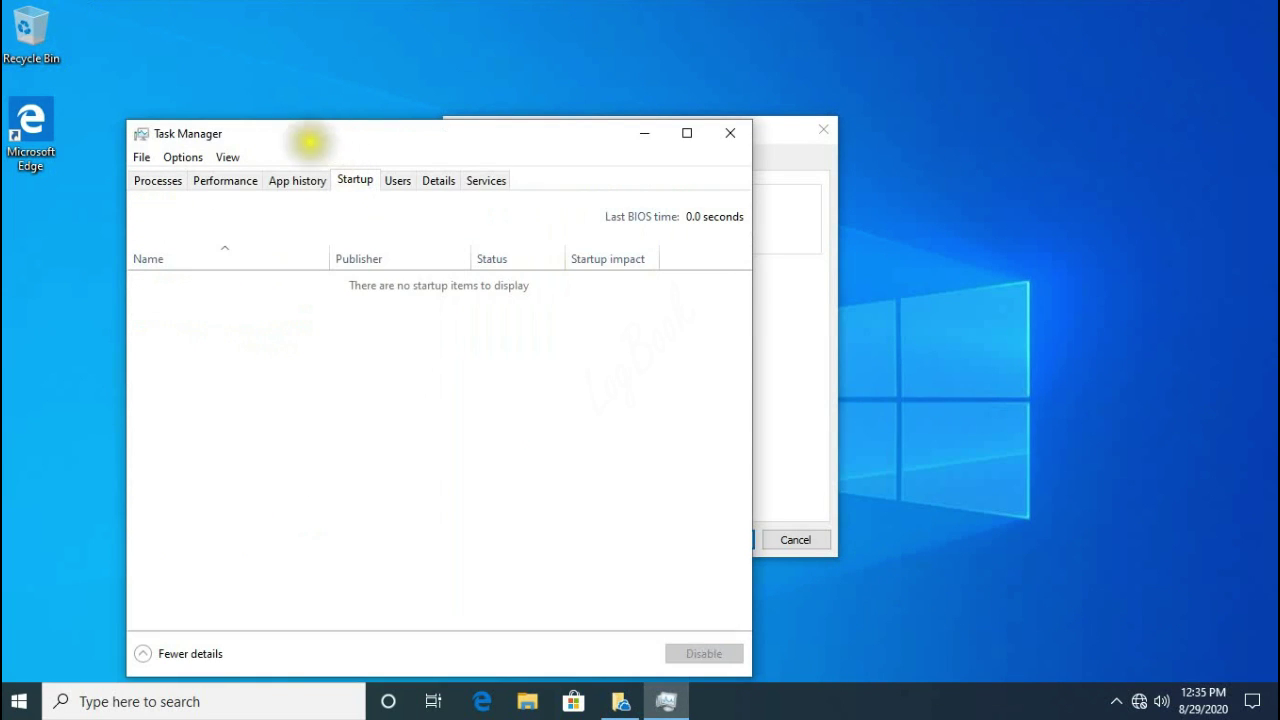
drag(310, 143, 210, 58)
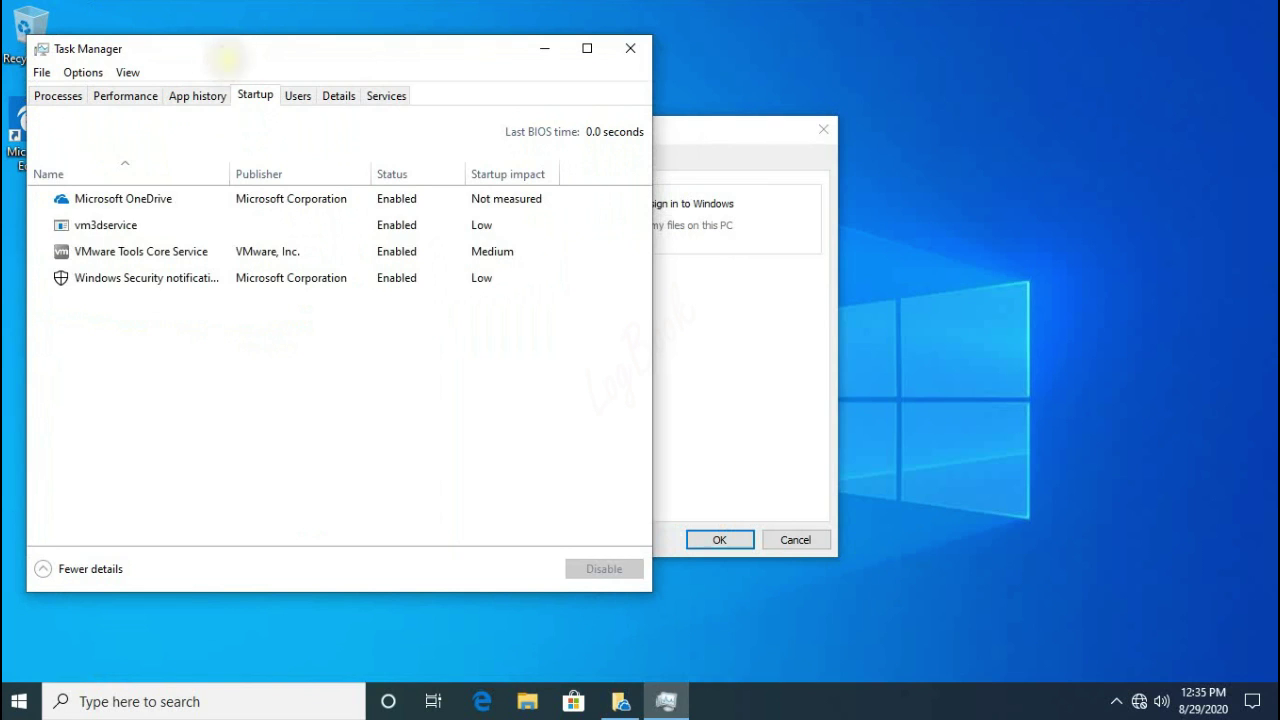
click(87, 206)
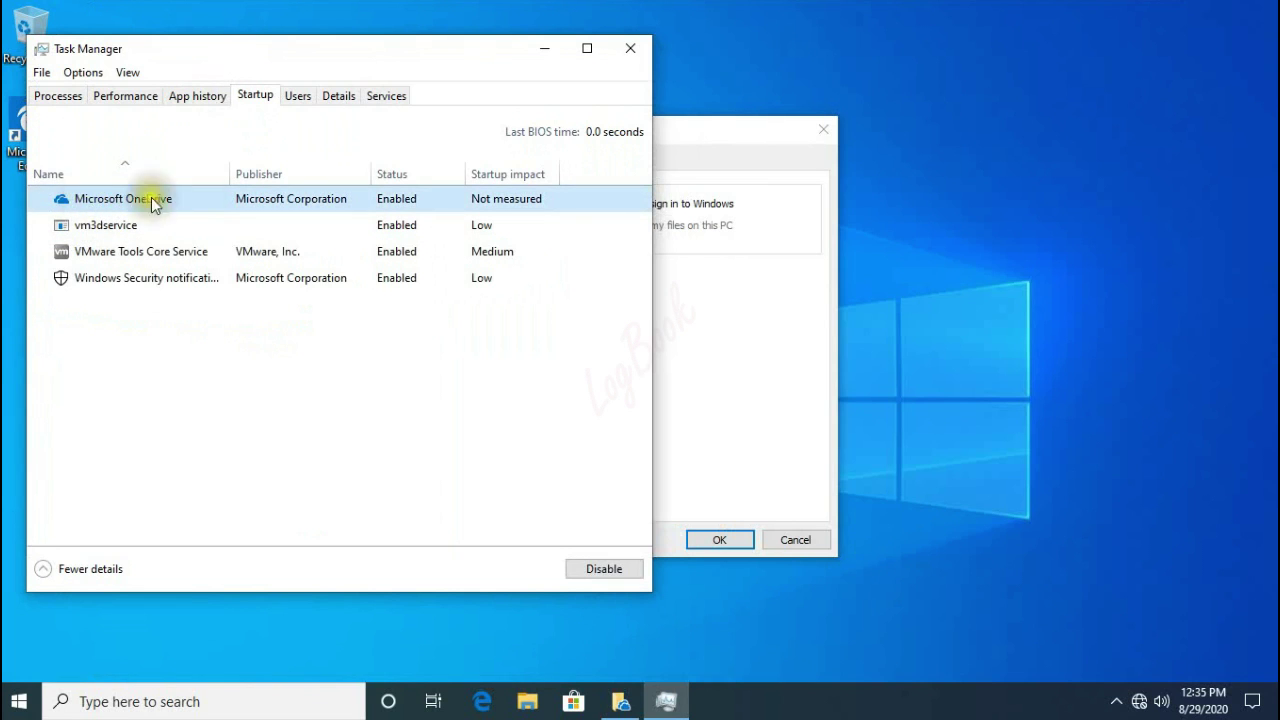
Turn off starting OneDrive automatically at Windows sign-in and save the OneDrive settings.
click(679, 133)
drag(679, 133, 734, 129)
click(620, 193)
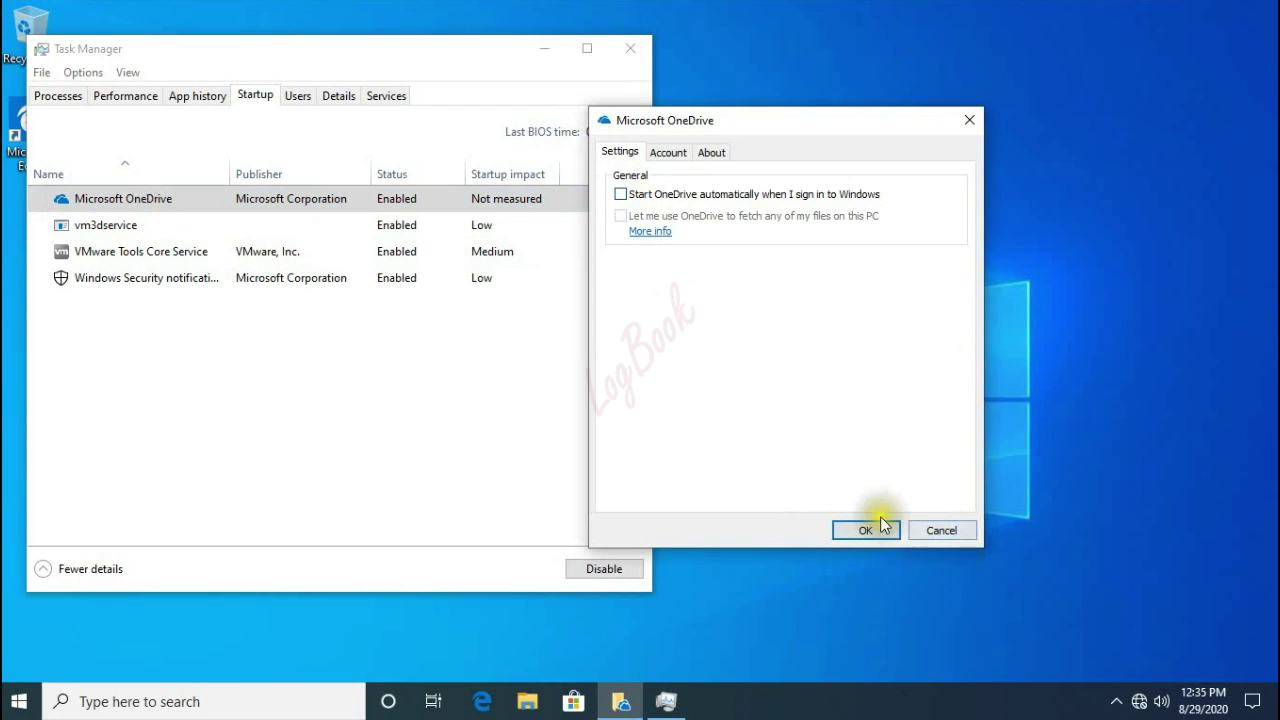
click(622, 200)
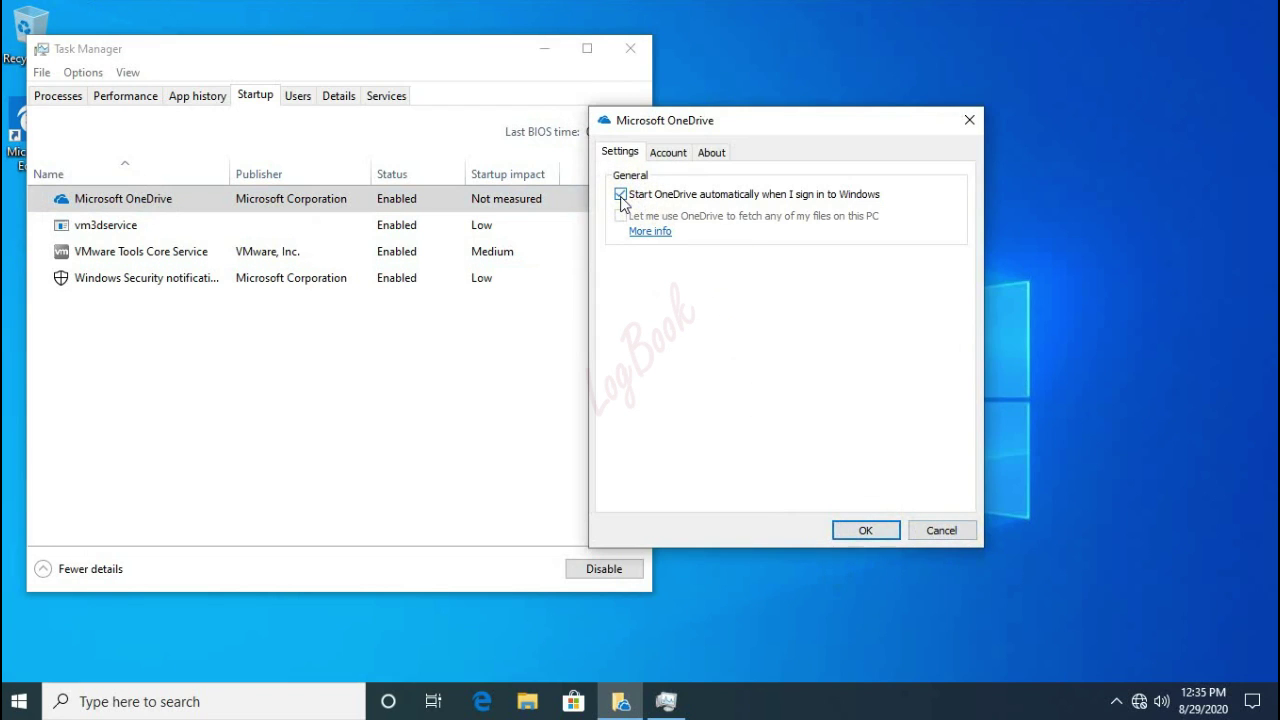
click(847, 531)
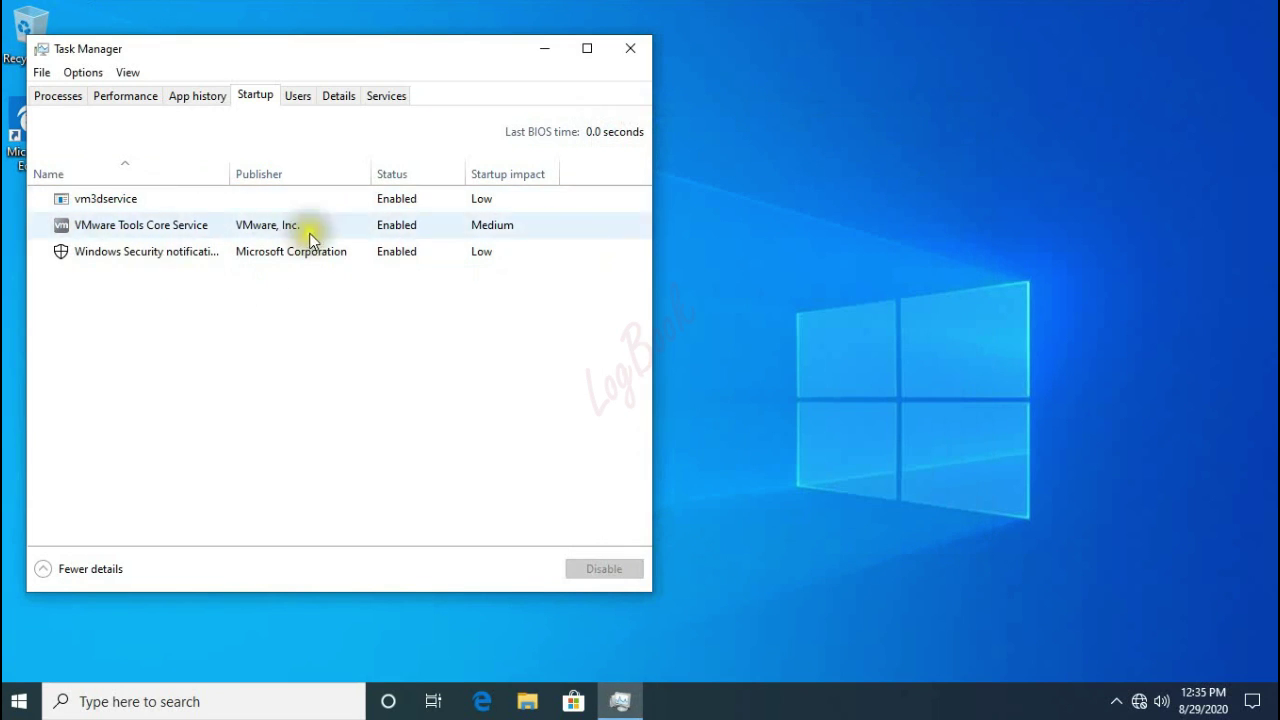
Dismiss Task Manager and shut down the running OneDrive app.
click(73, 569)
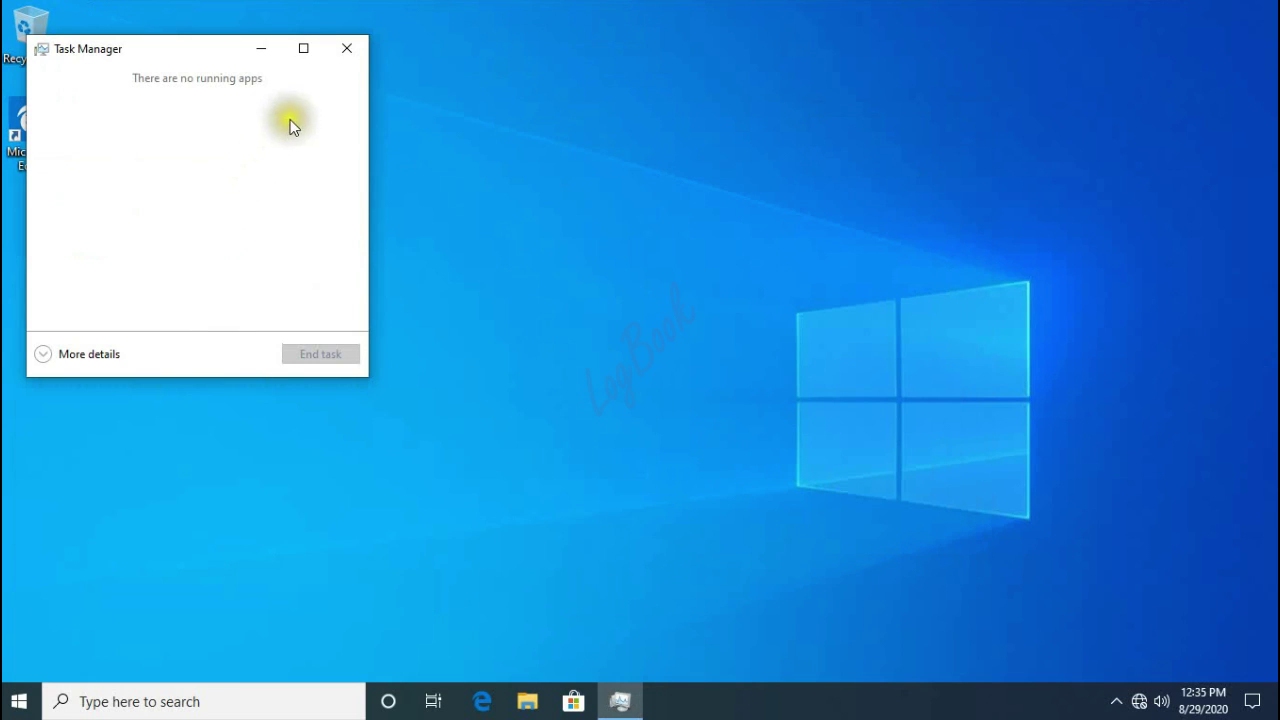
click(1116, 701)
right_click(1136, 668)
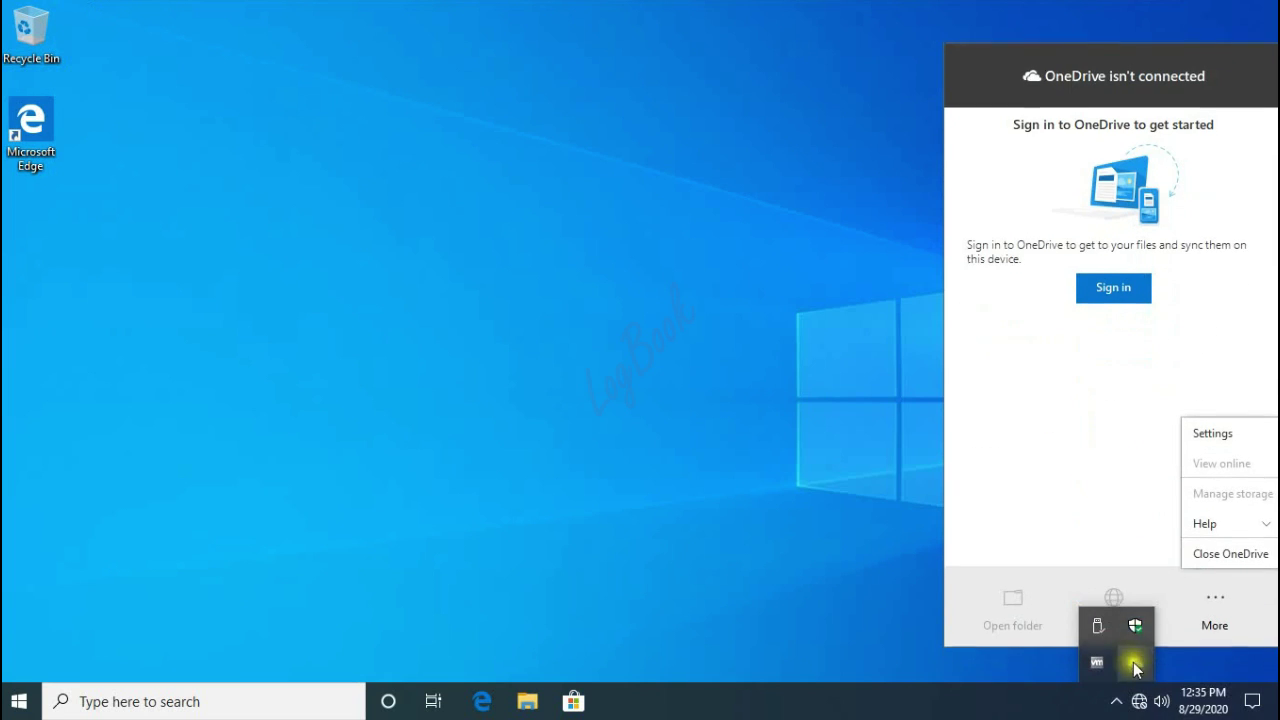
click(1198, 551)
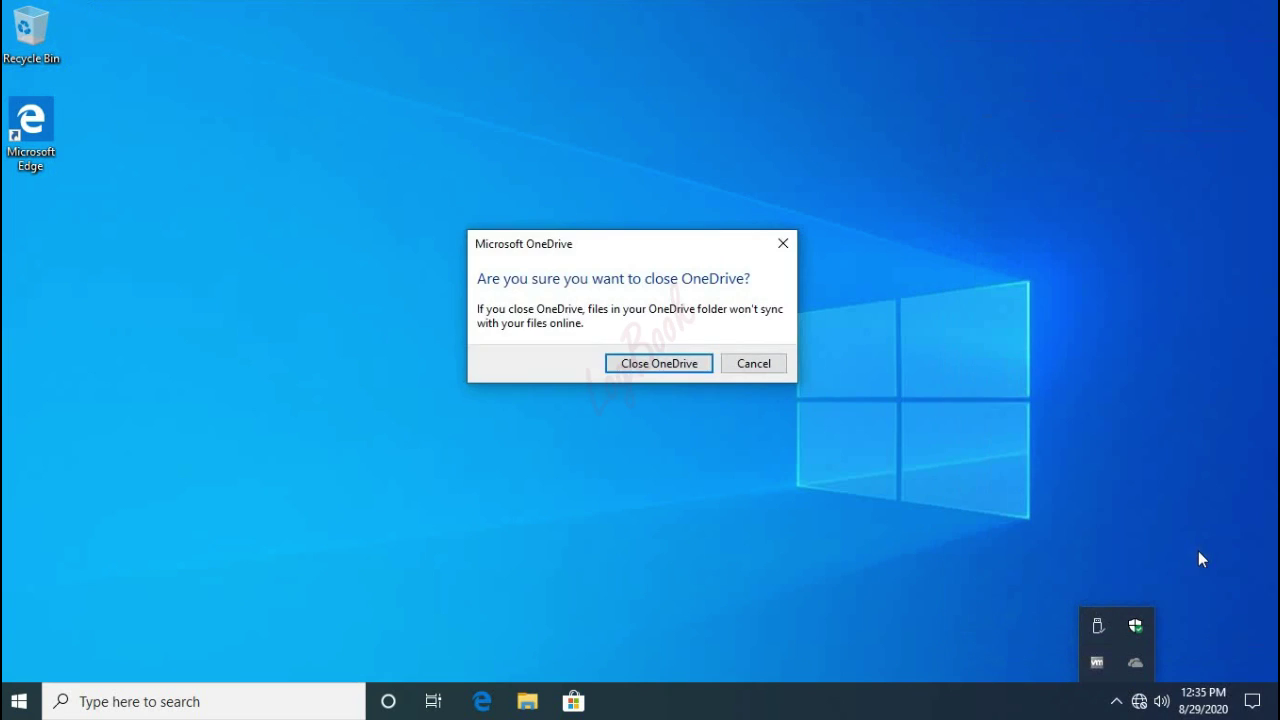
click(640, 363)
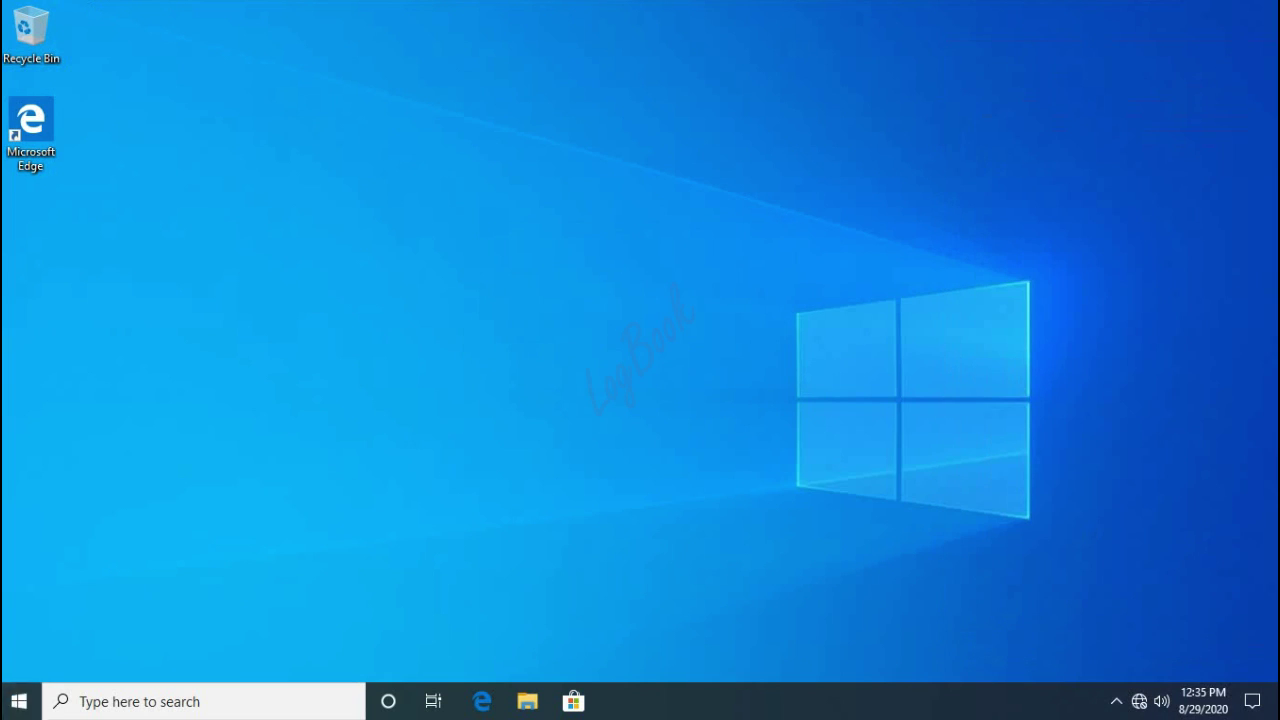
Restart the computer.
click(18, 701)
mouse_move(6, 659)
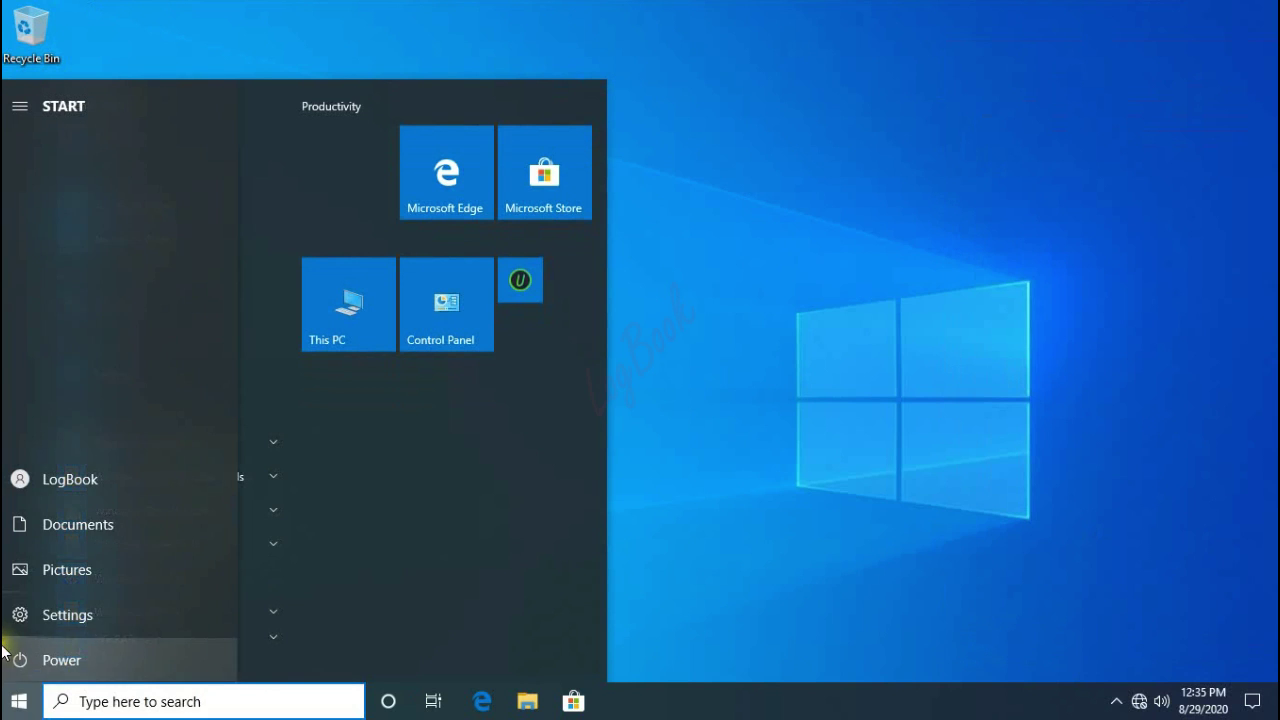
click(82, 657)
click(82, 636)
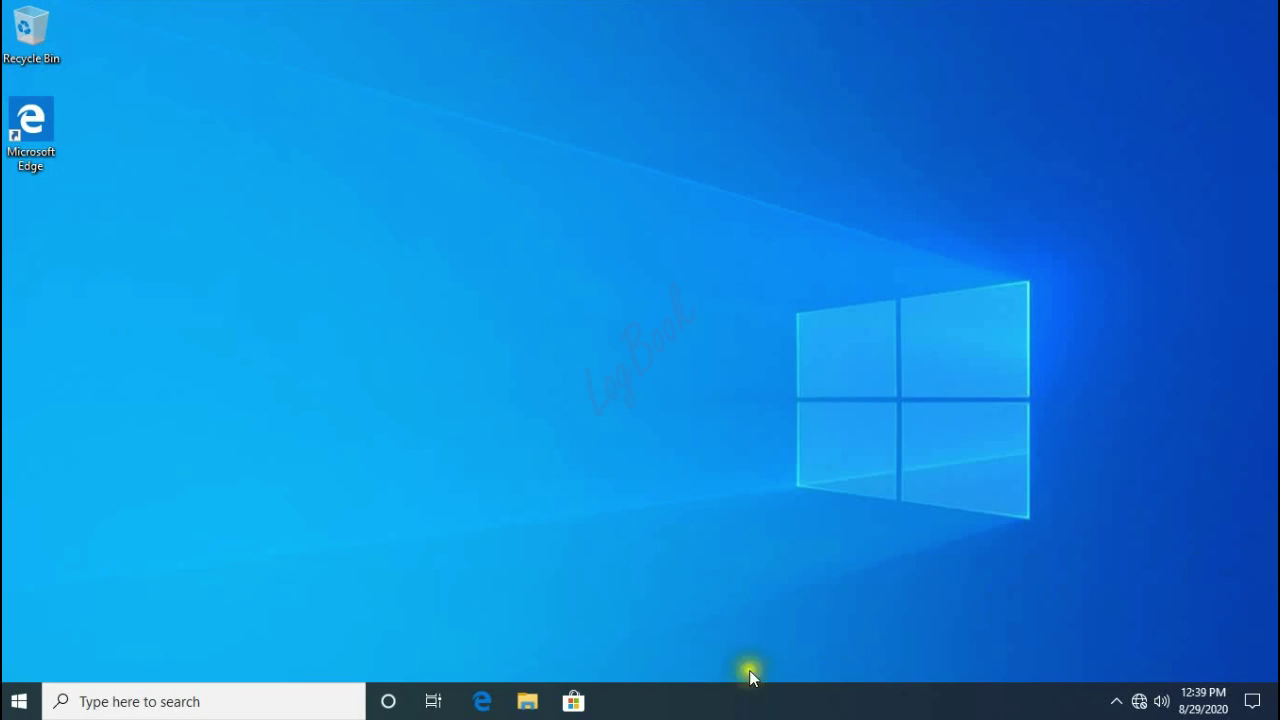
Check the hidden notification icons and Task Manager's background processes for a running OneDrive, and close Task Manager.
right_click(665, 705)
click(684, 624)
click(1116, 701)
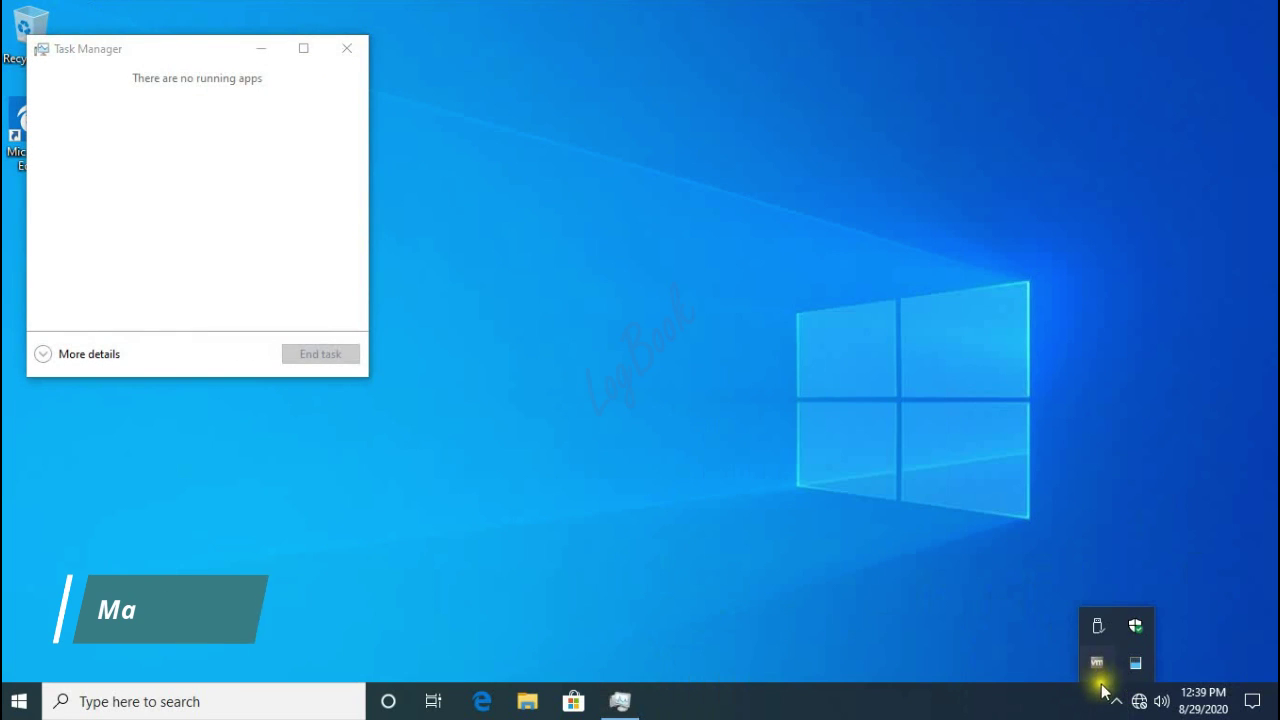
click(71, 354)
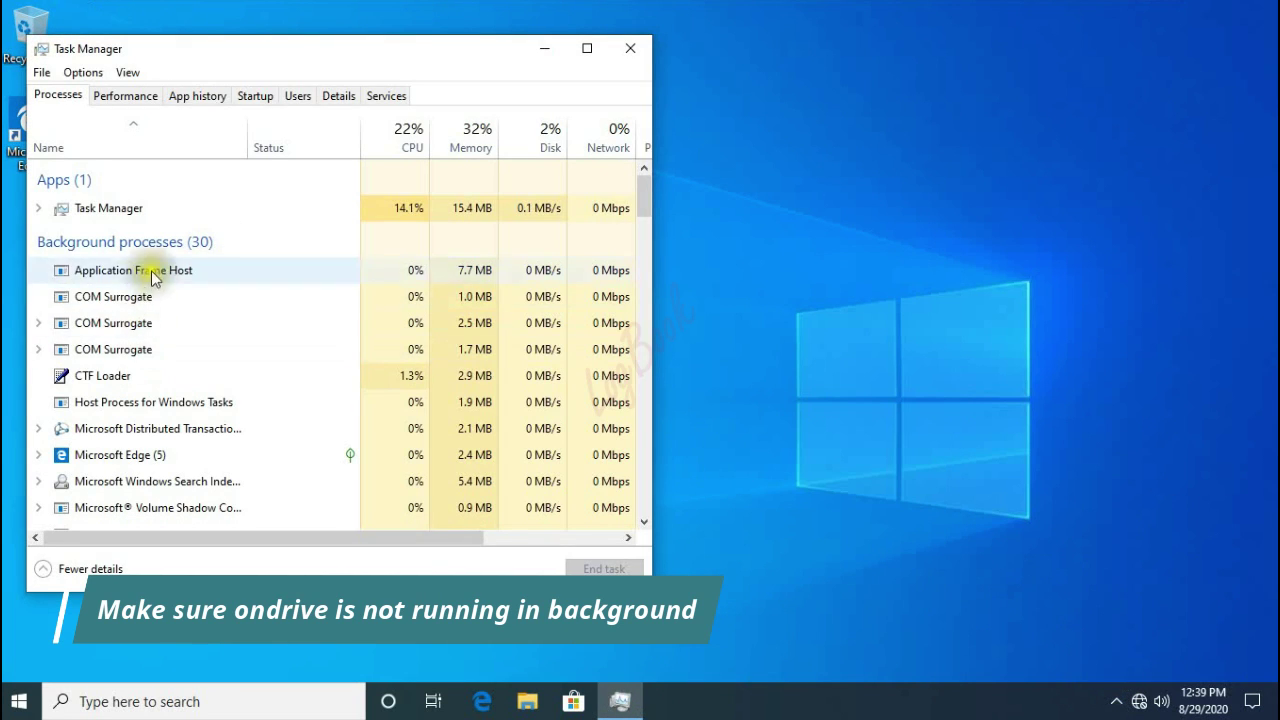
scroll(150, 290, down, 1)
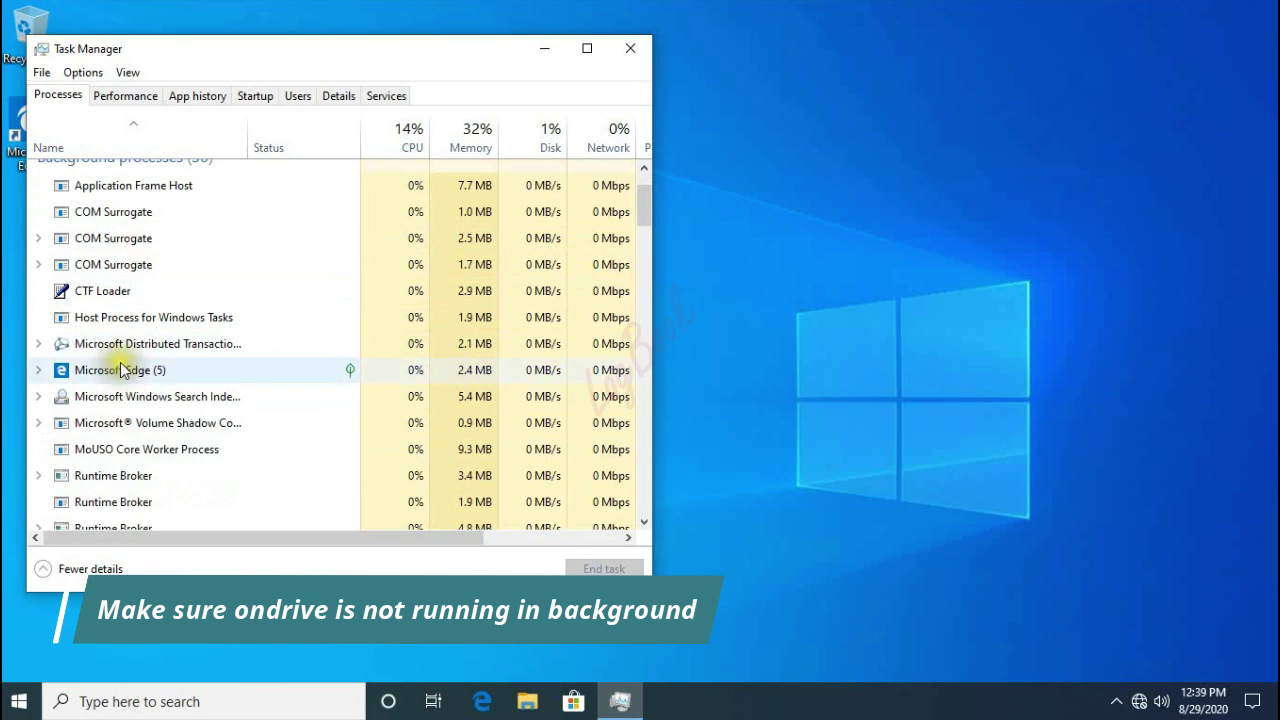
scroll(88, 365, down, 2)
scroll(95, 395, down, 2)
scroll(94, 408, up, 6)
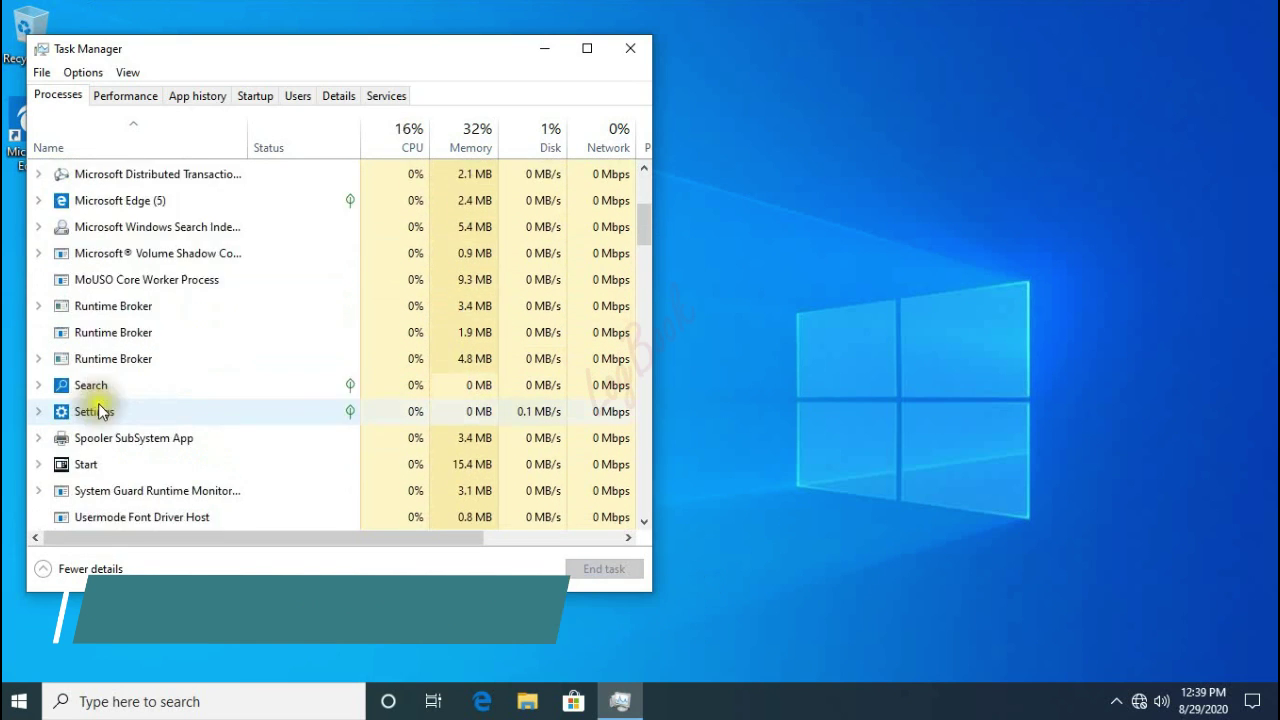
click(82, 569)
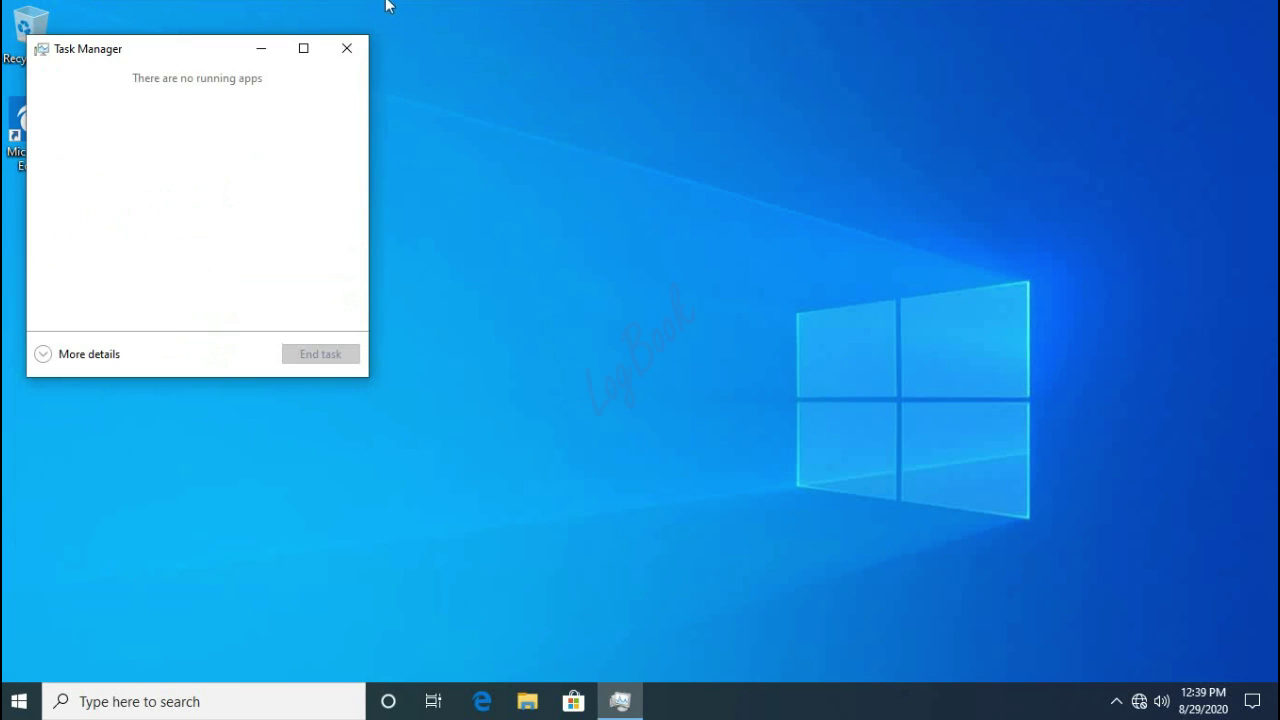
click(343, 46)
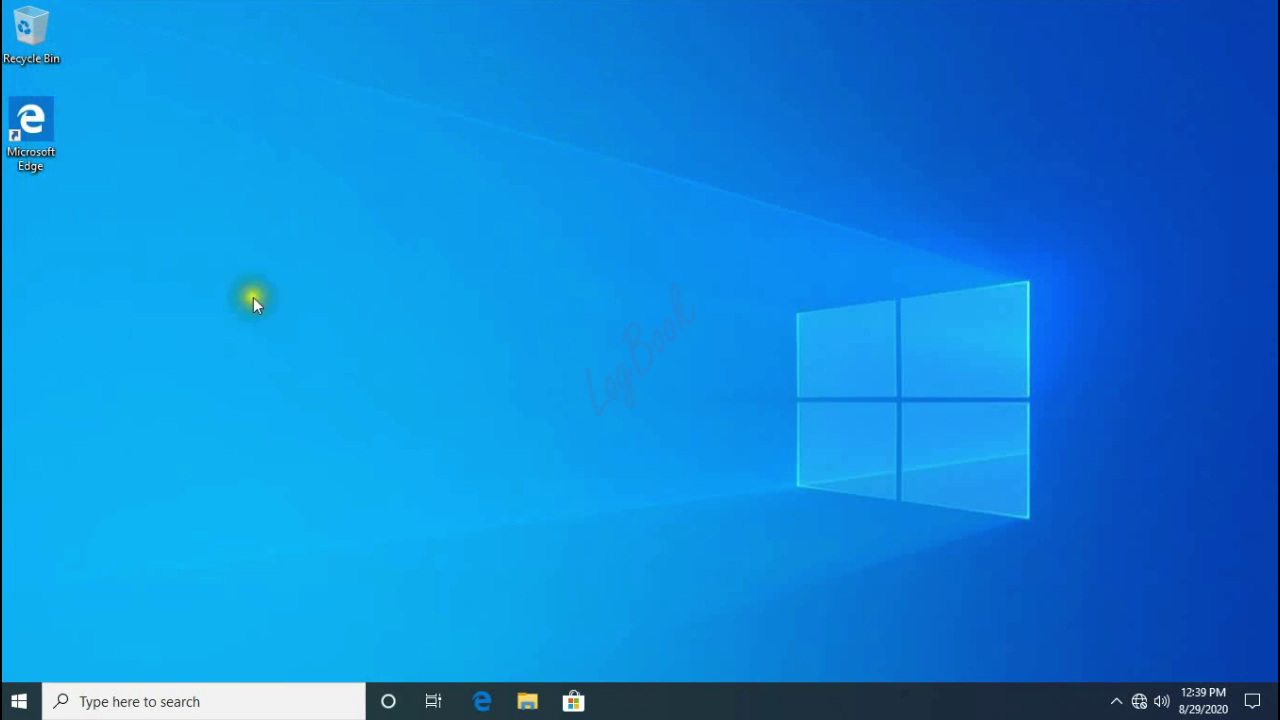
Uninstall Microsoft OneDrive in IObit Uninstaller with automatic removal of residual files, and check the Windows app list for it.
click(18, 700)
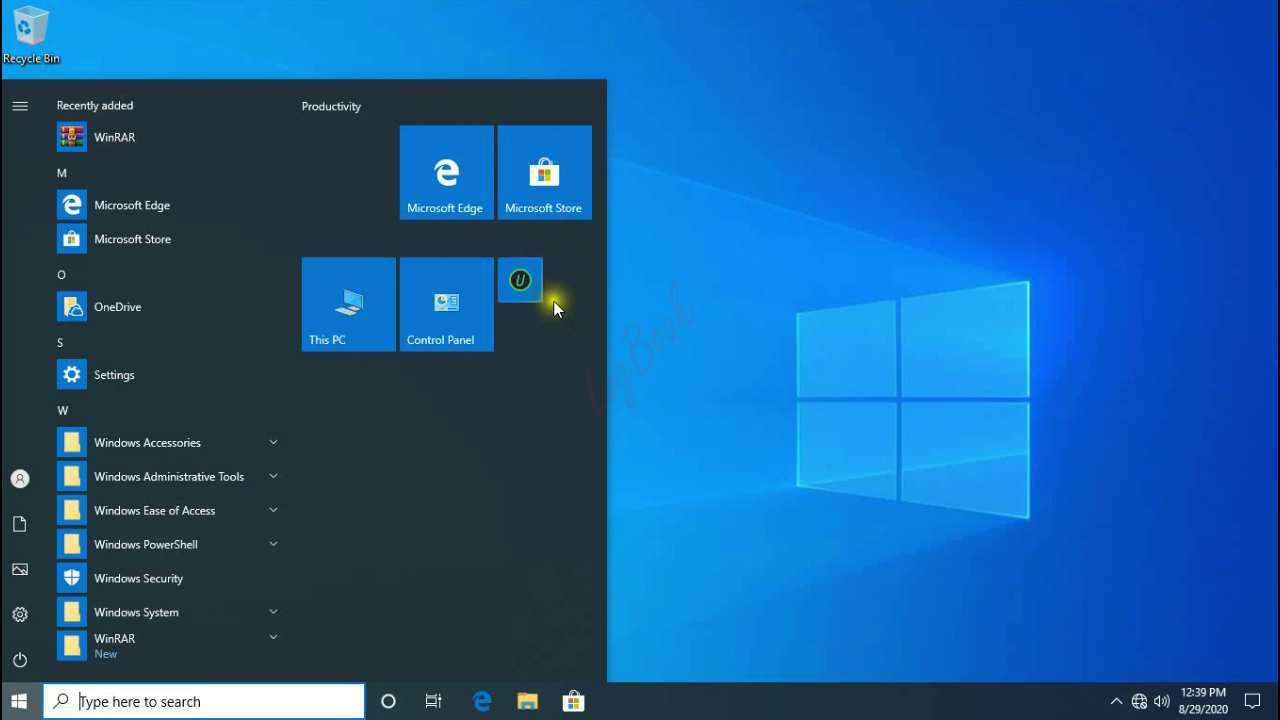
click(778, 370)
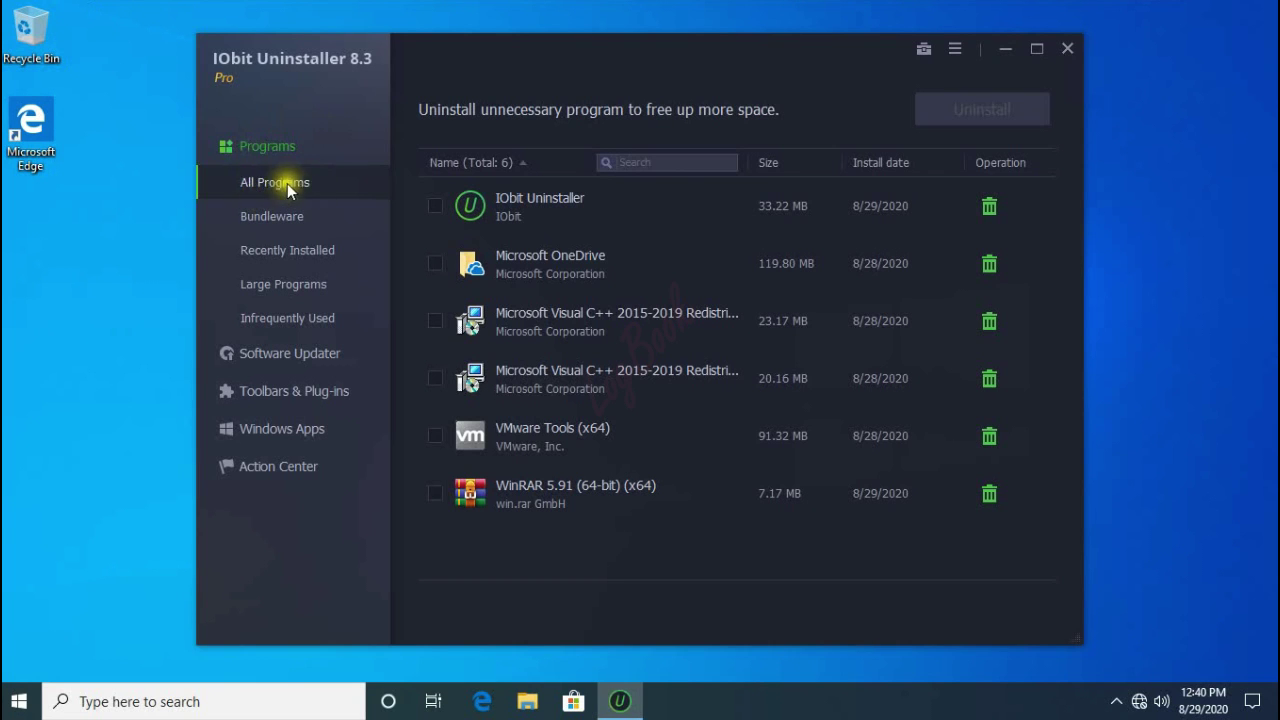
click(537, 258)
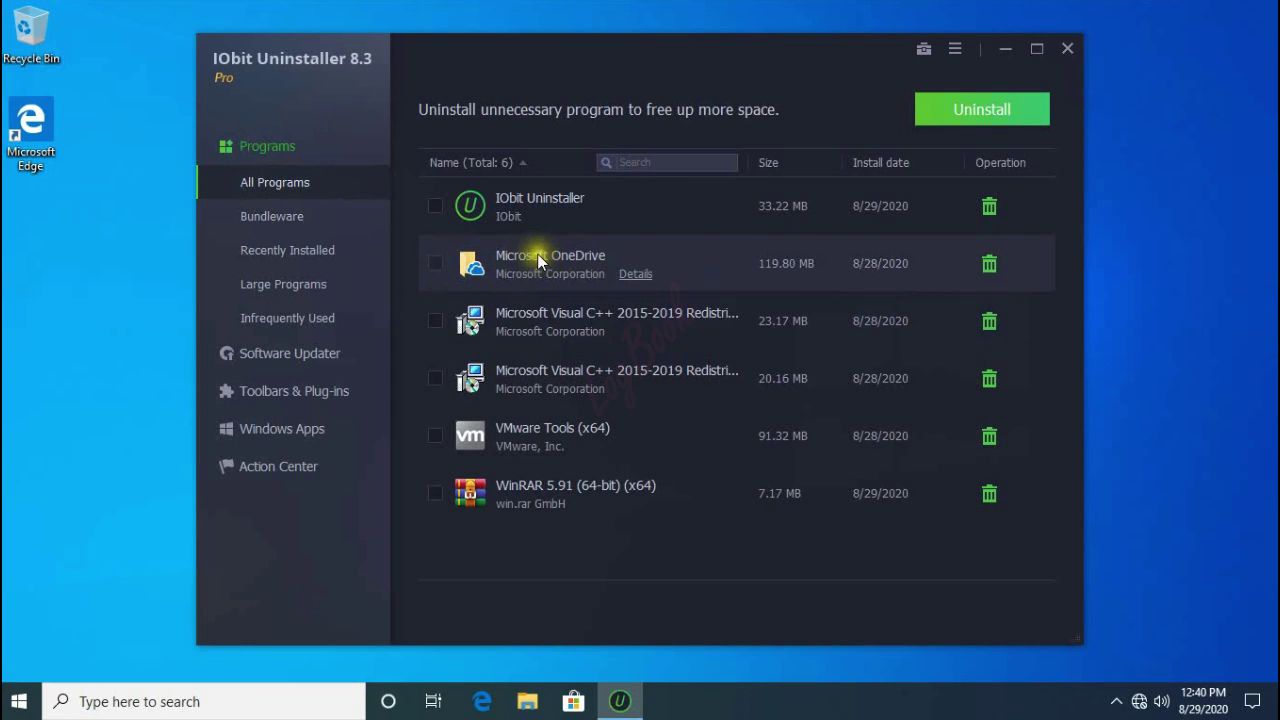
click(436, 263)
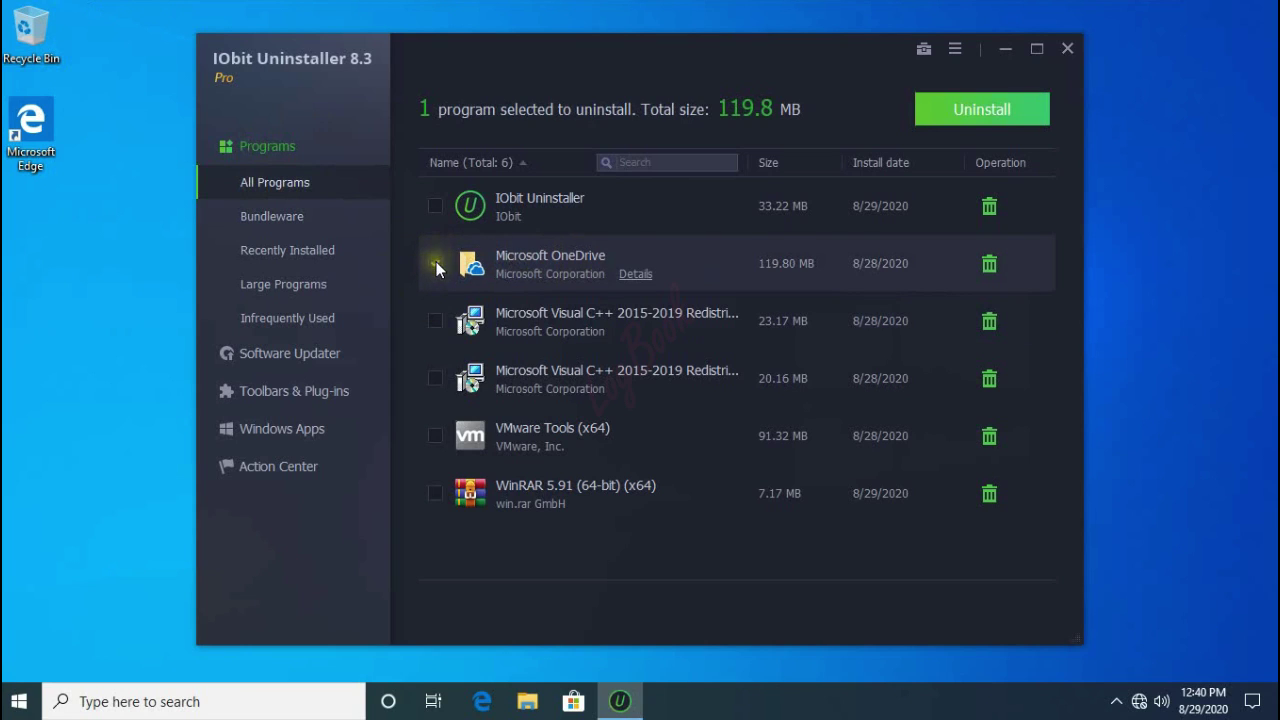
click(969, 107)
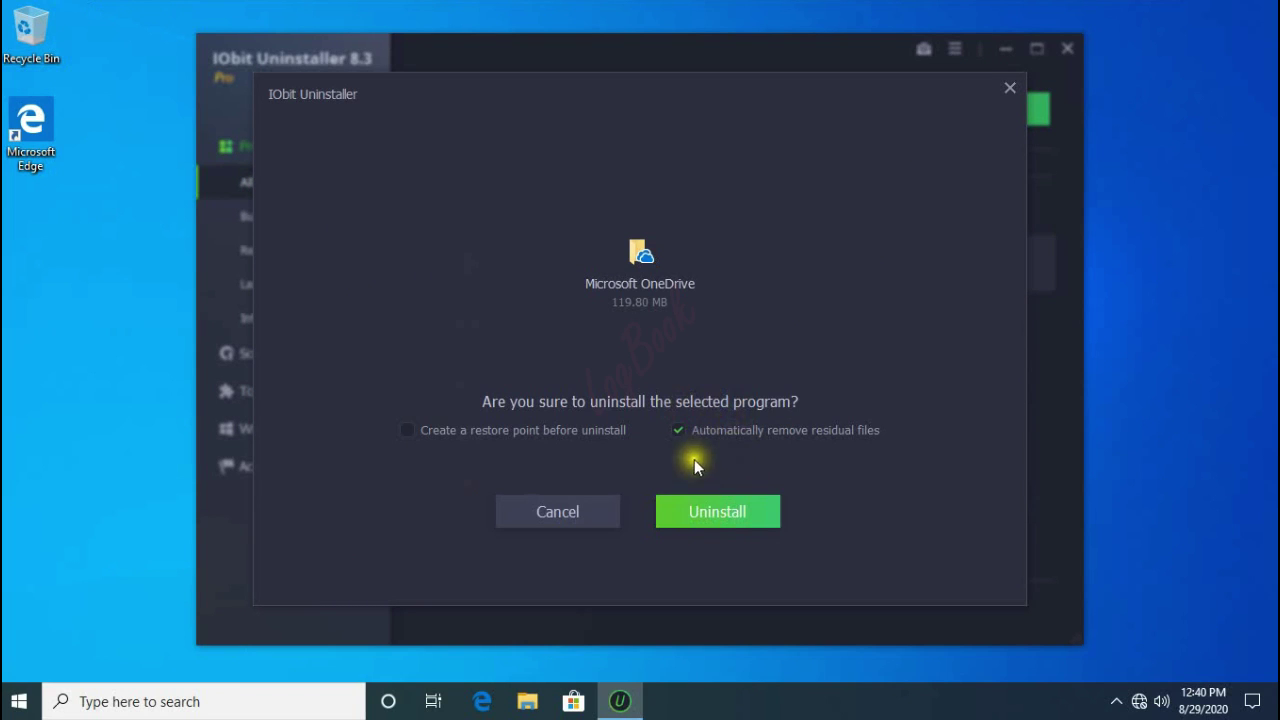
click(684, 506)
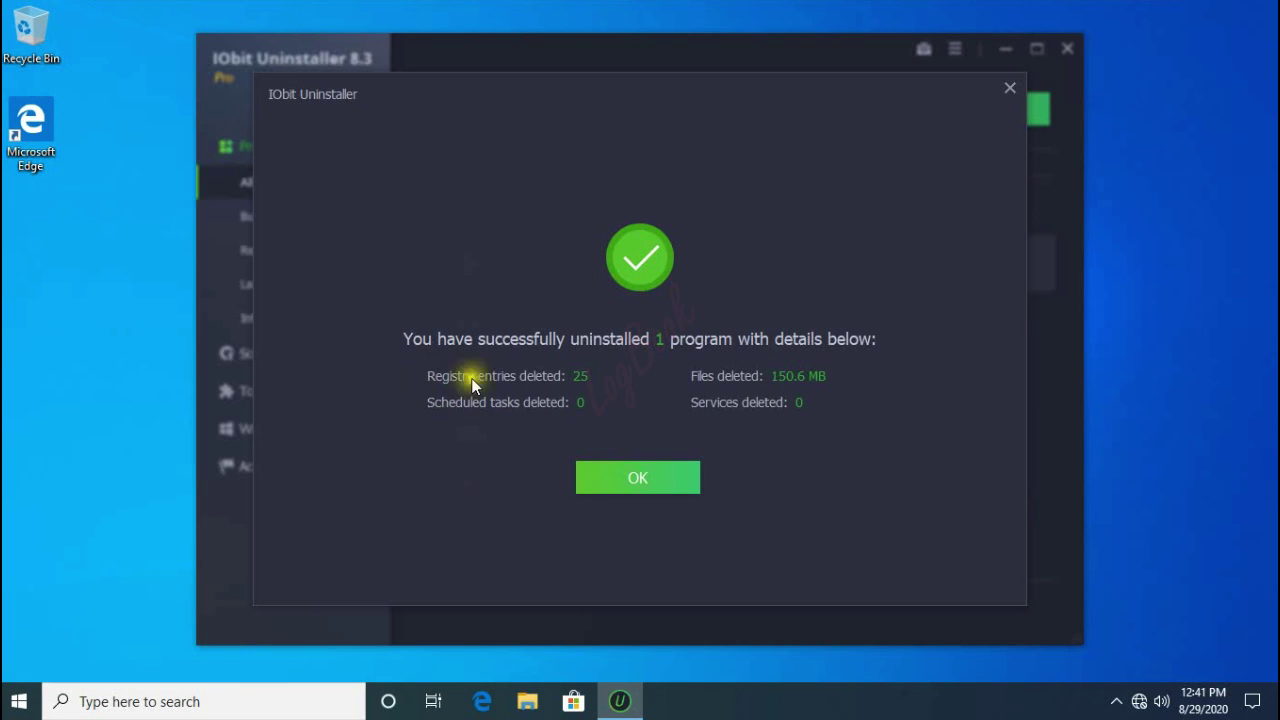
click(647, 477)
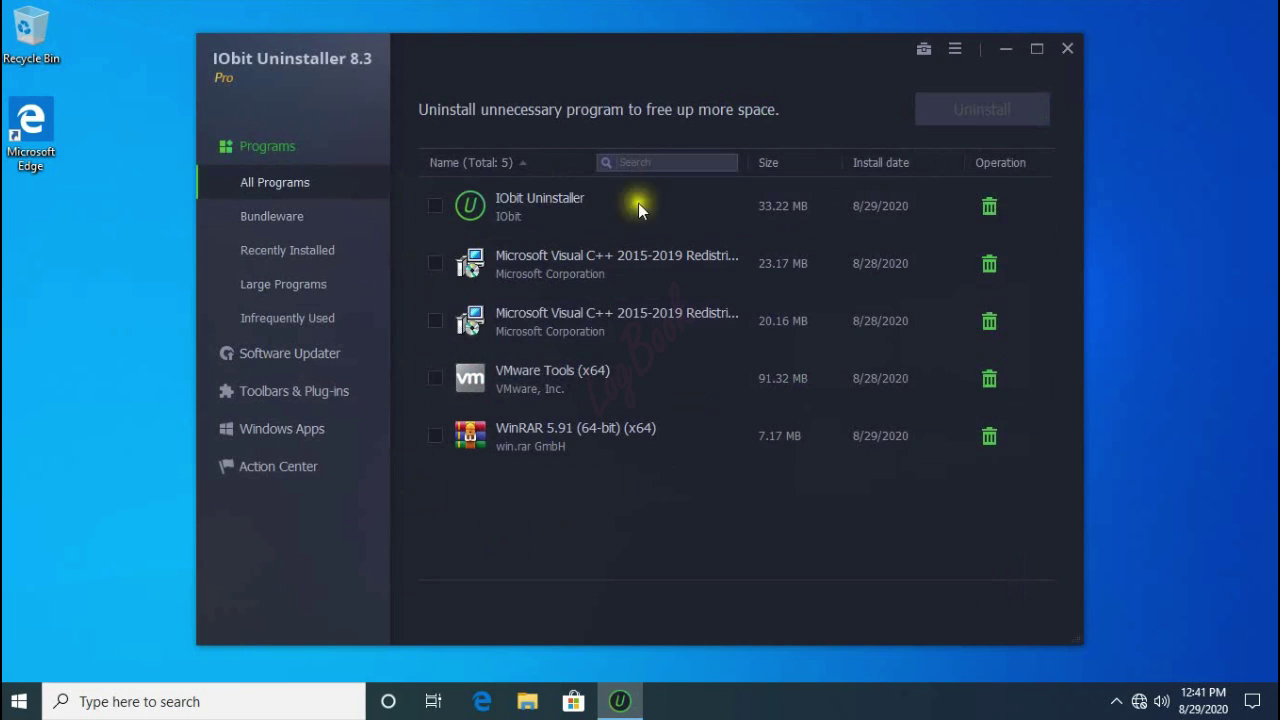
click(1068, 49)
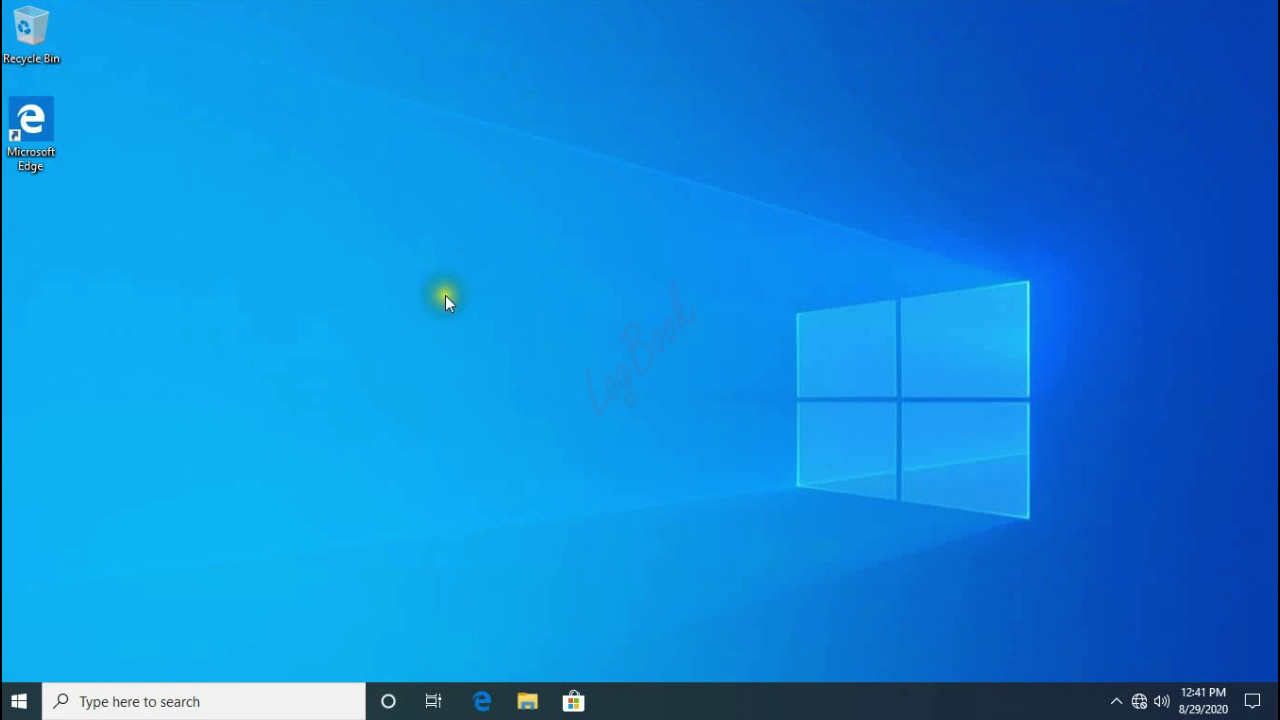
click(18, 701)
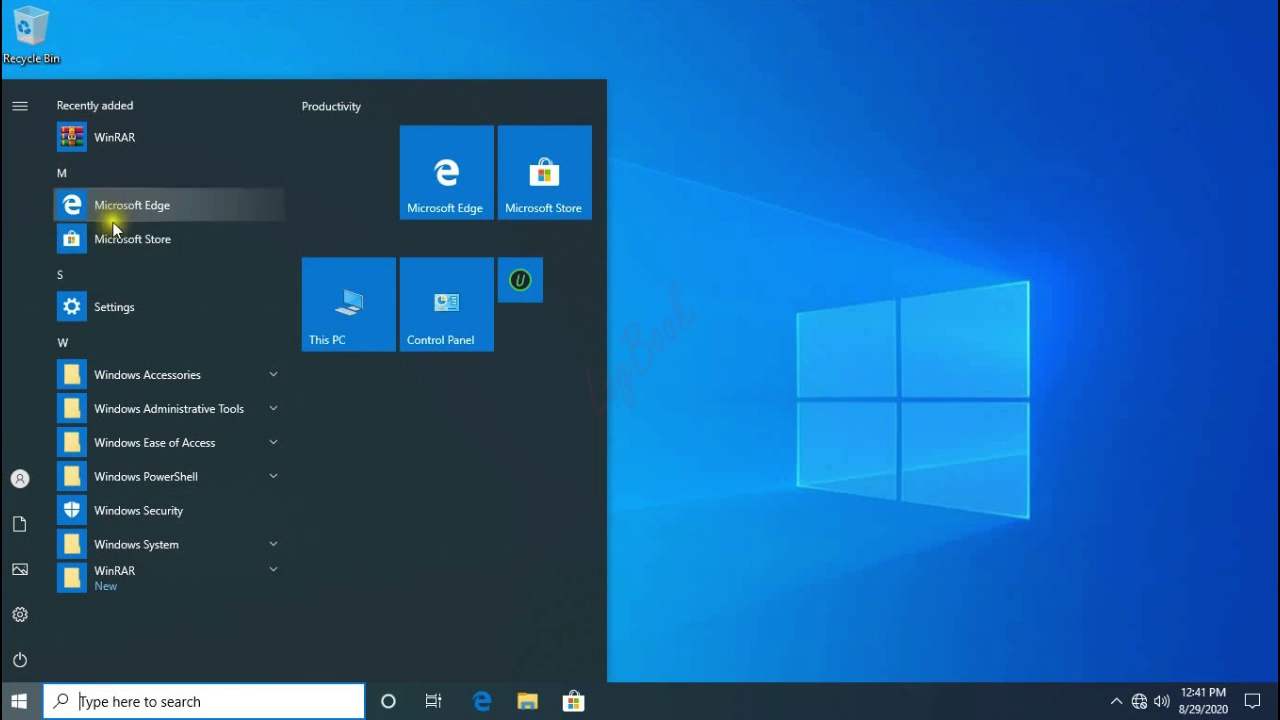
Open the Apps & features list in Windows Settings and review the apps that remain installed.
drag(80, 205, 104, 295)
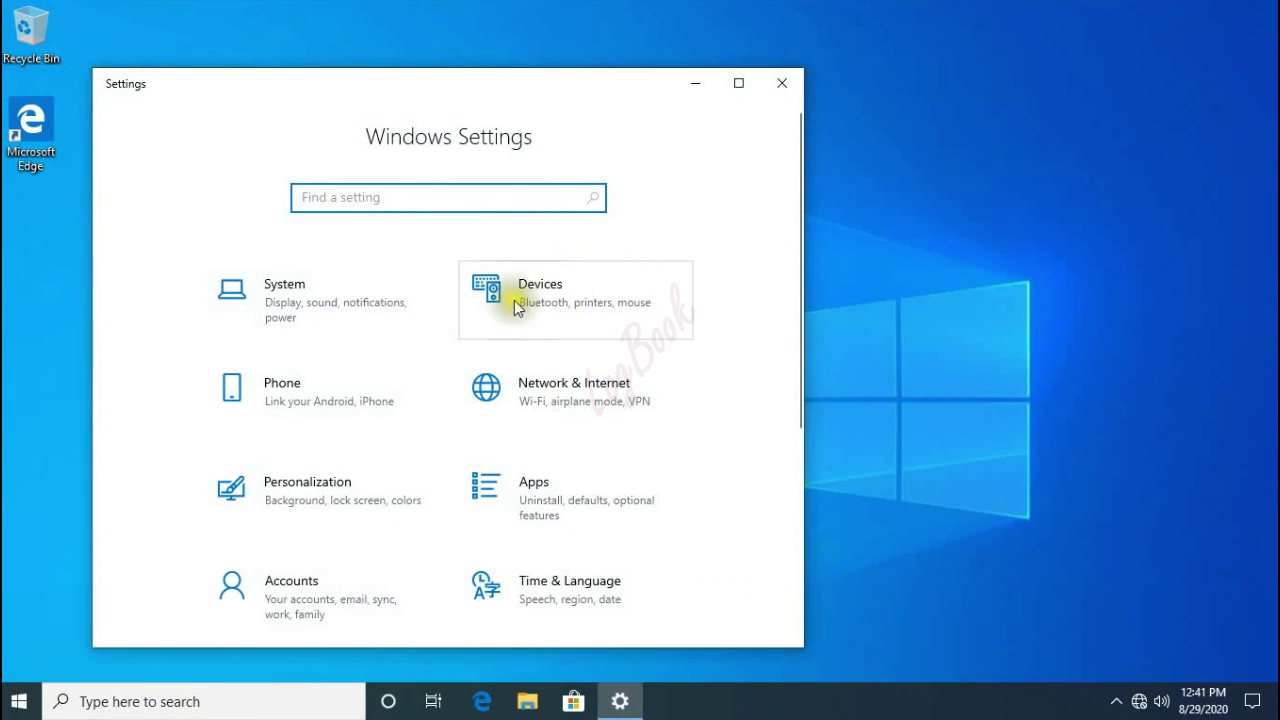
click(547, 495)
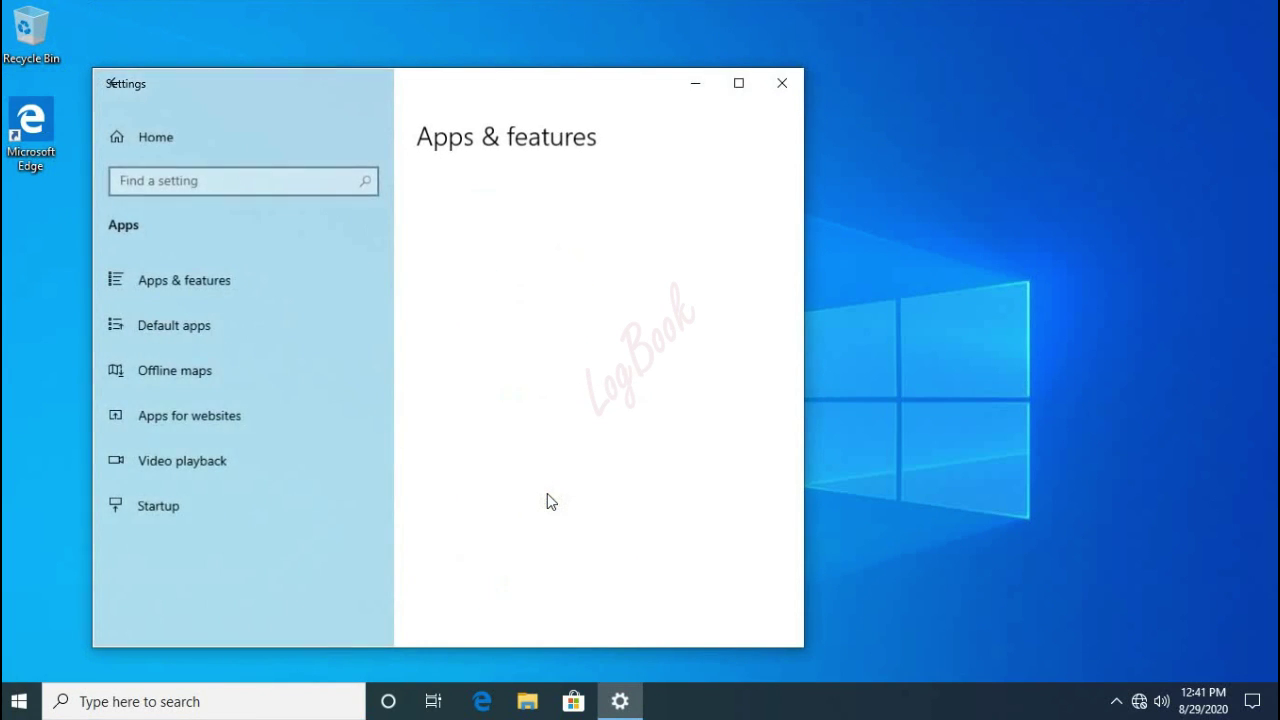
scroll(506, 378, down, 5)
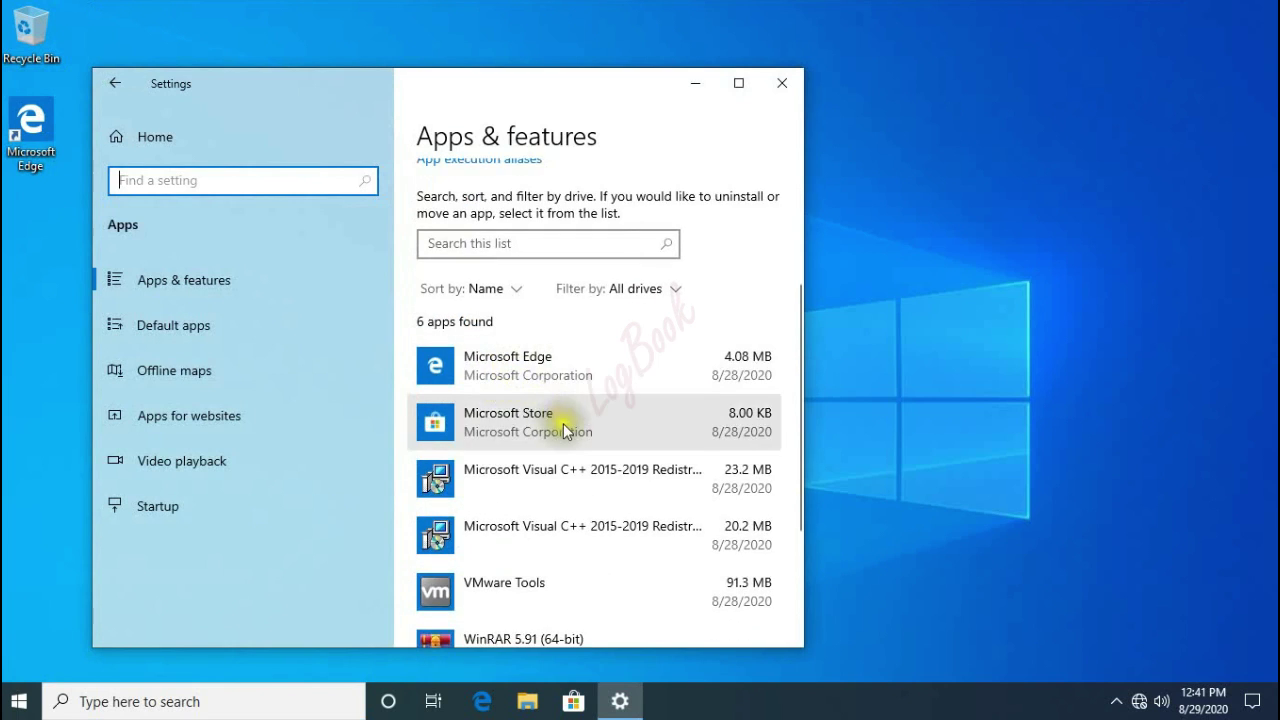
Check whether Microsoft Edge and Microsoft Store offer an uninstall option in the installed apps list, and close Settings.
click(559, 191)
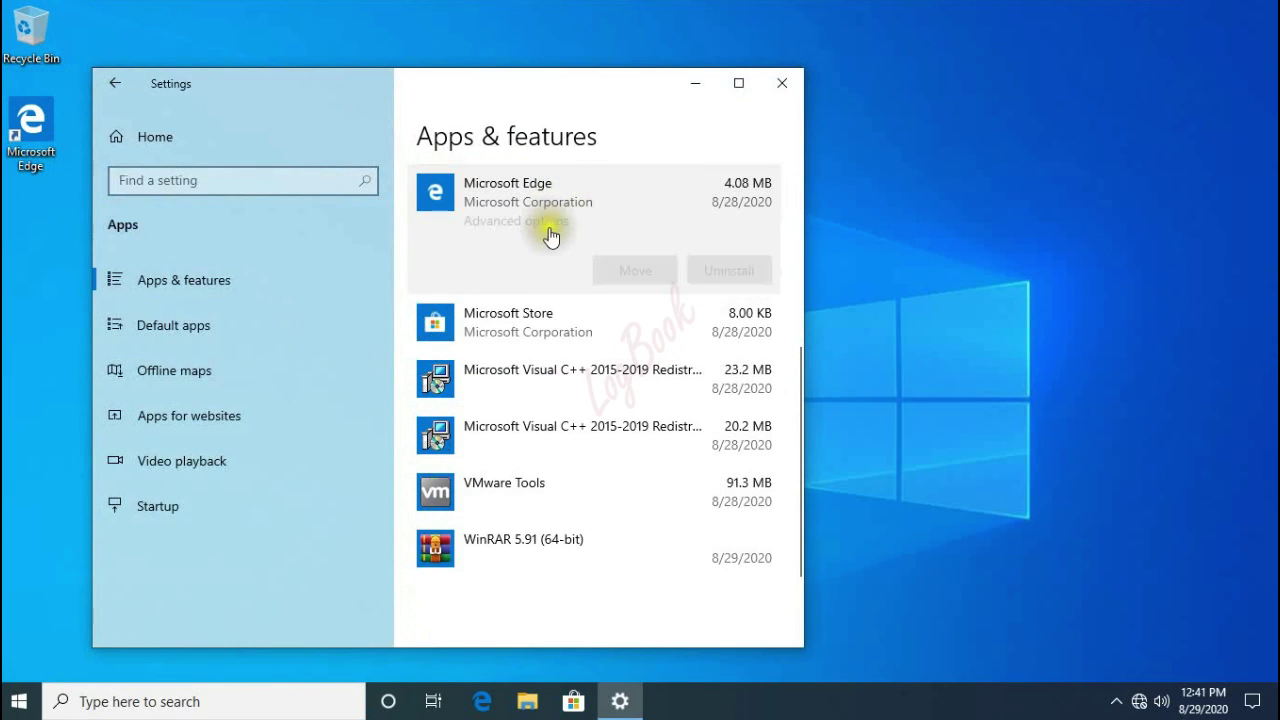
click(533, 312)
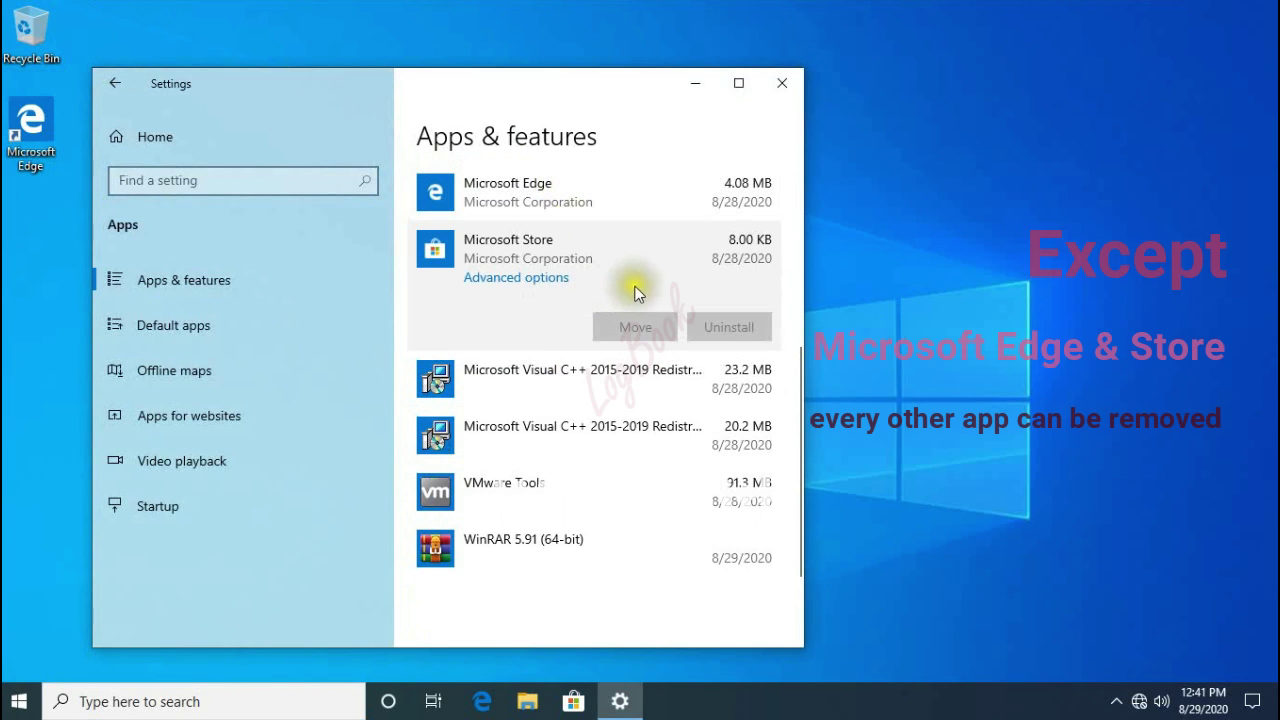
click(572, 189)
click(558, 314)
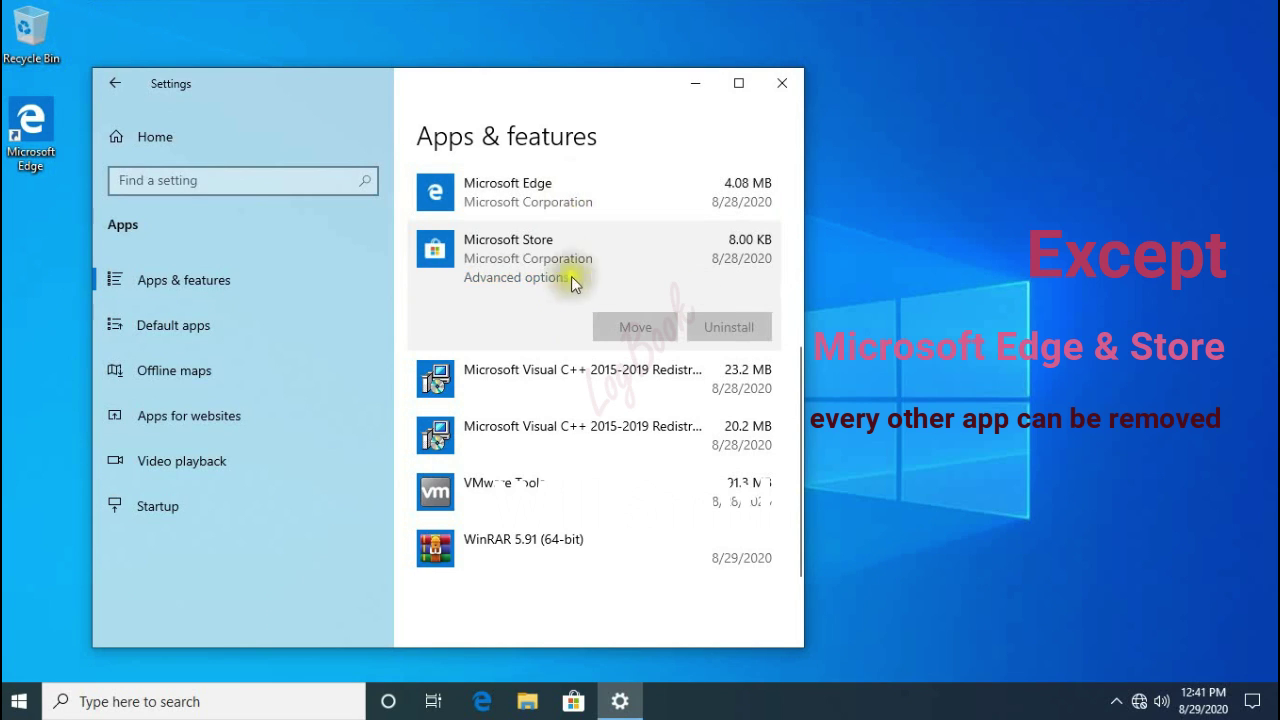
click(533, 200)
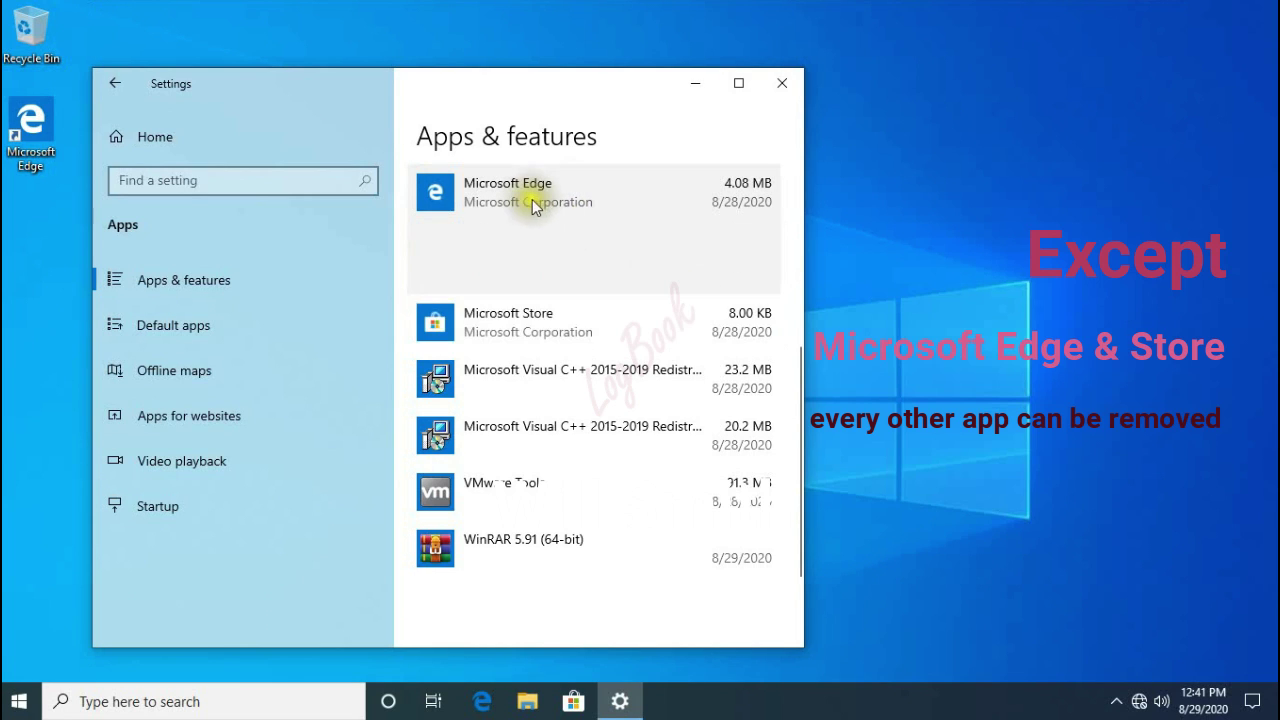
click(537, 312)
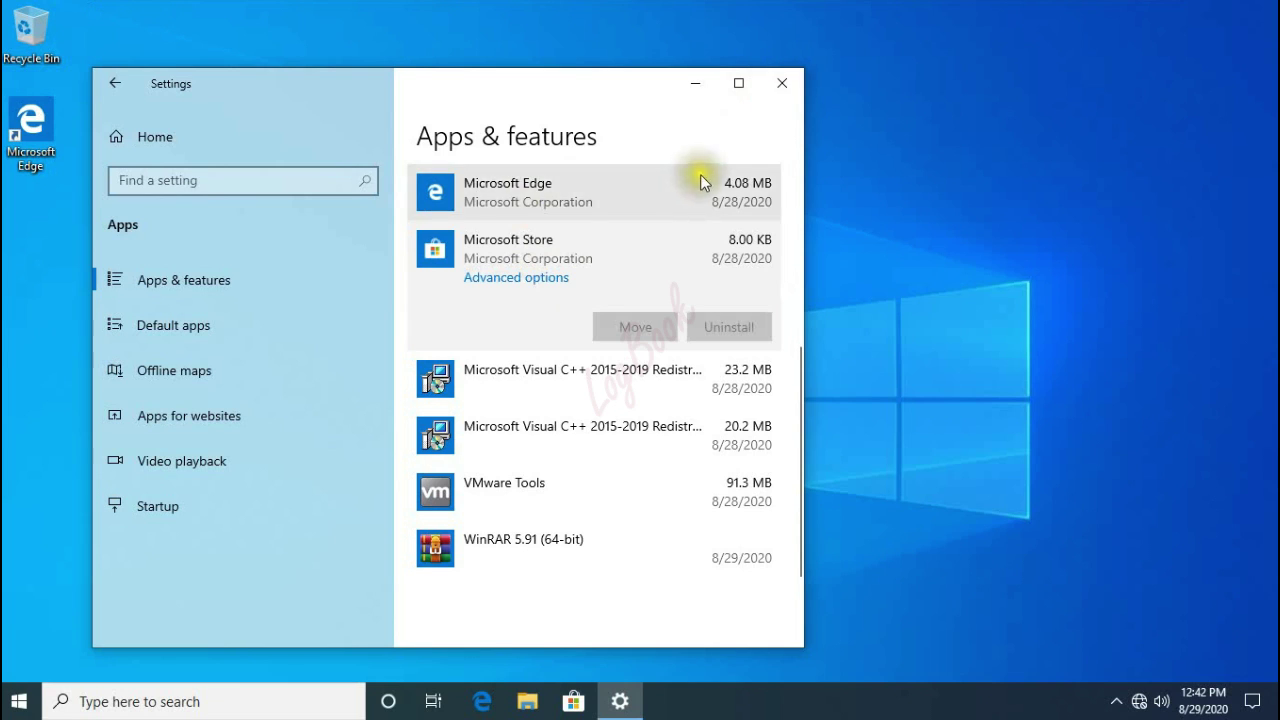
click(783, 92)
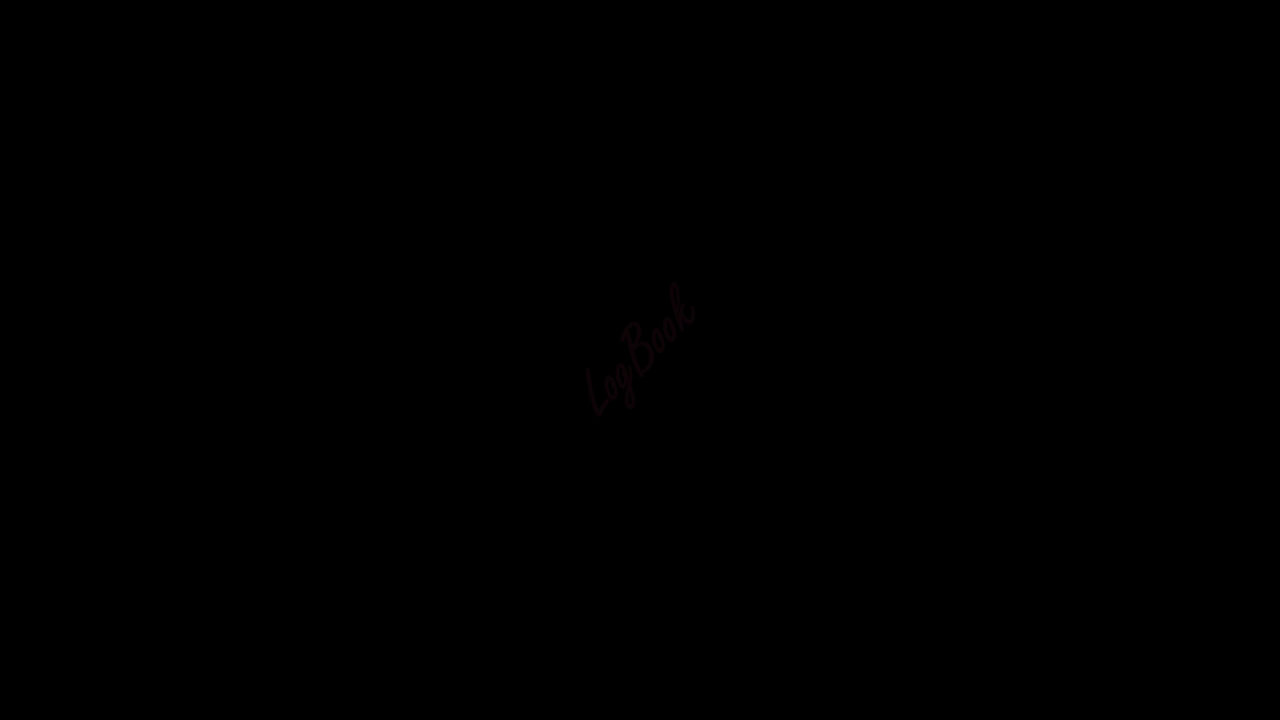